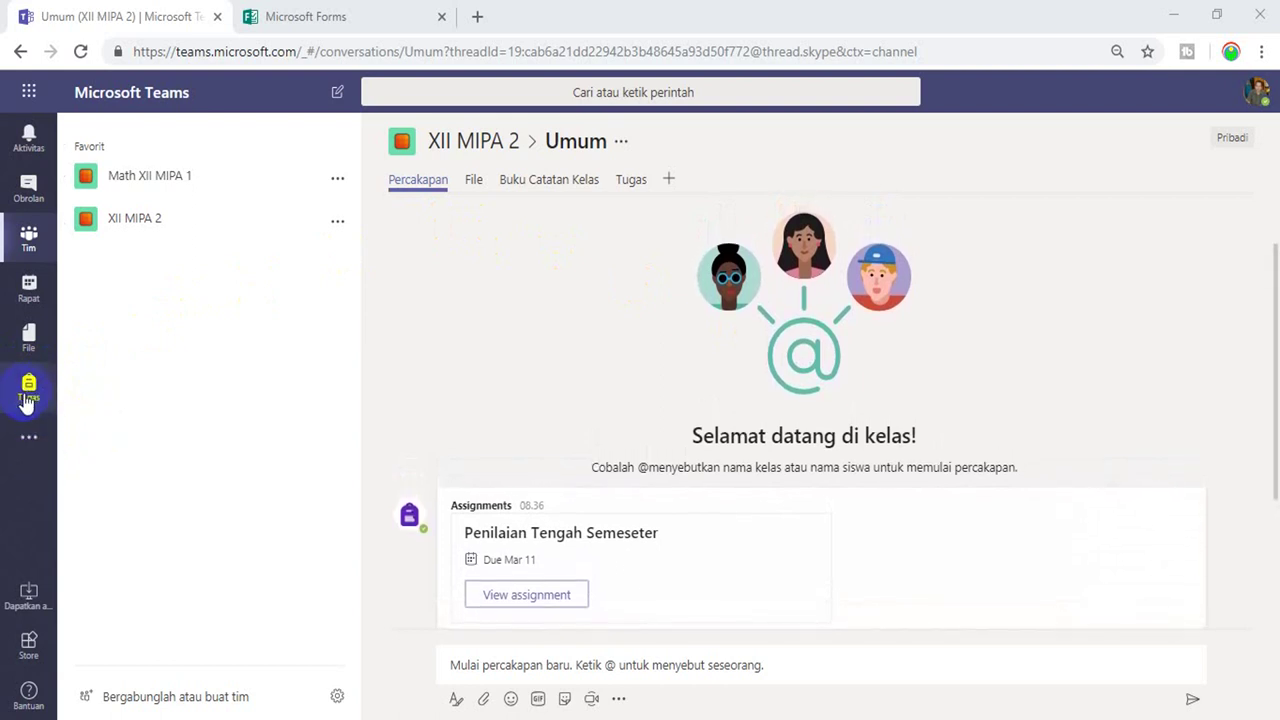
pyautogui.click(47, 449)
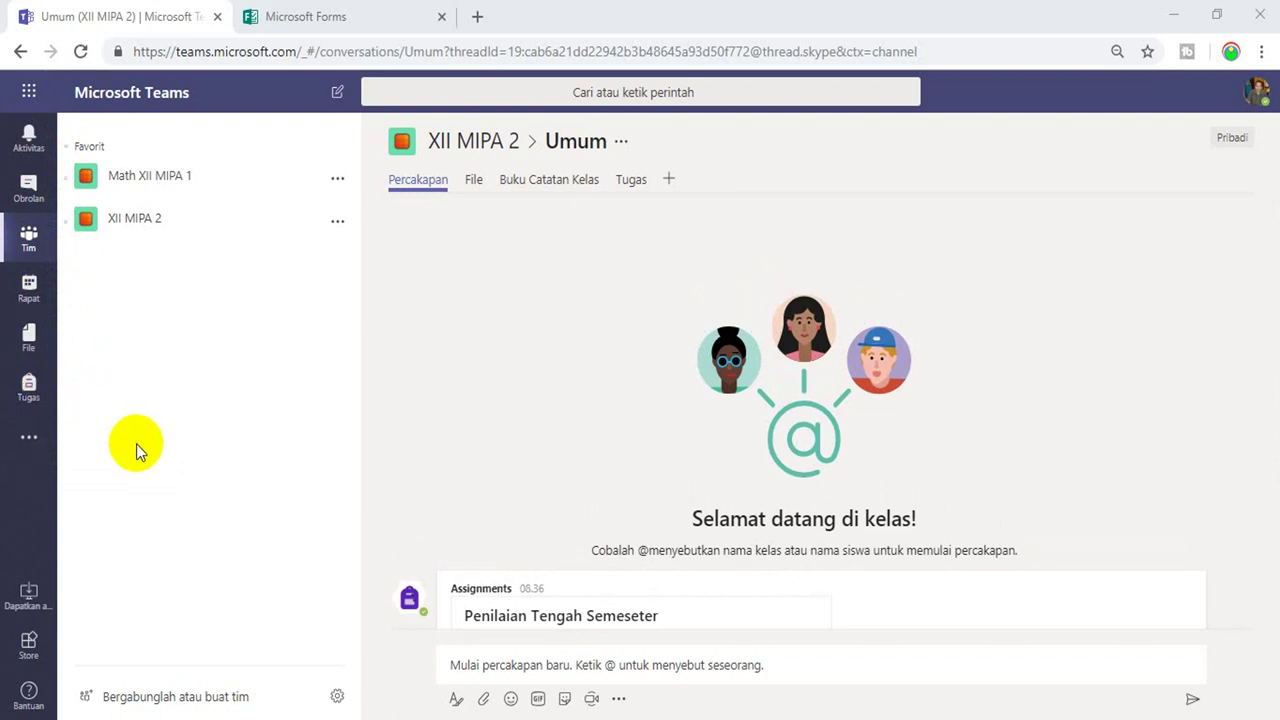
pyautogui.click(167, 465)
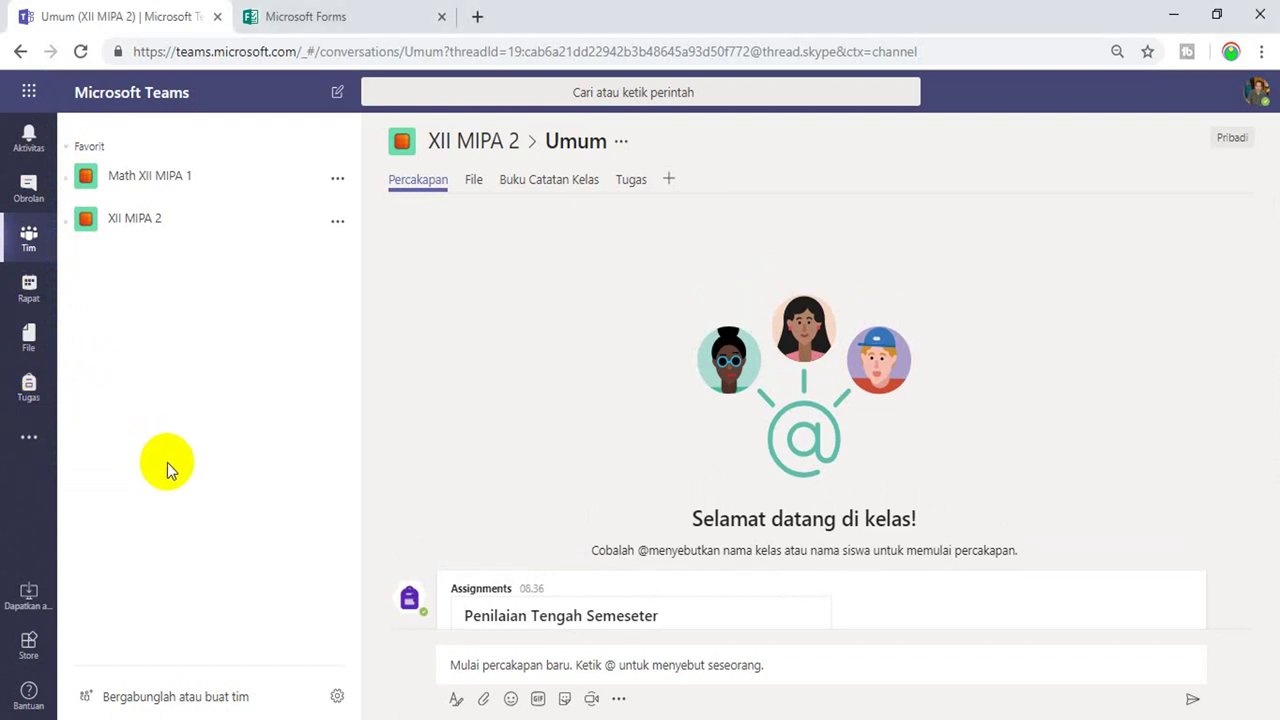
pyautogui.hotkey('ctrl', '+')
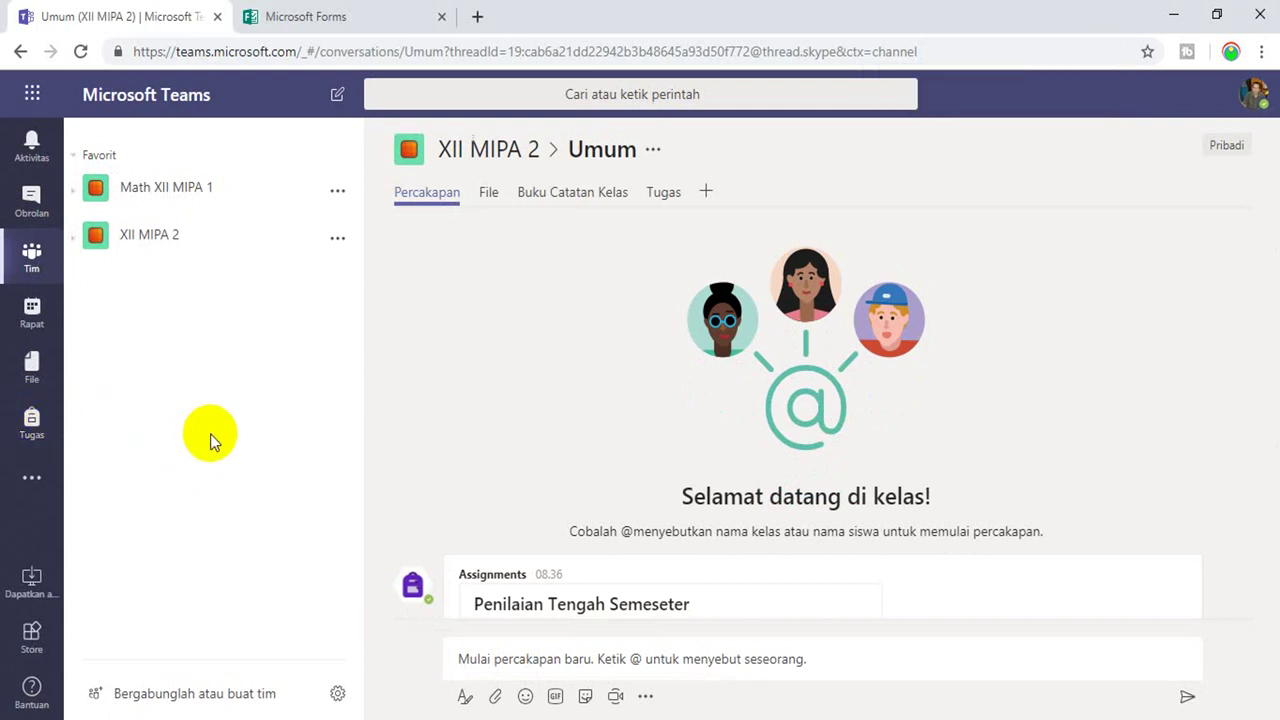
pyautogui.hotkey('ctrl', '+')
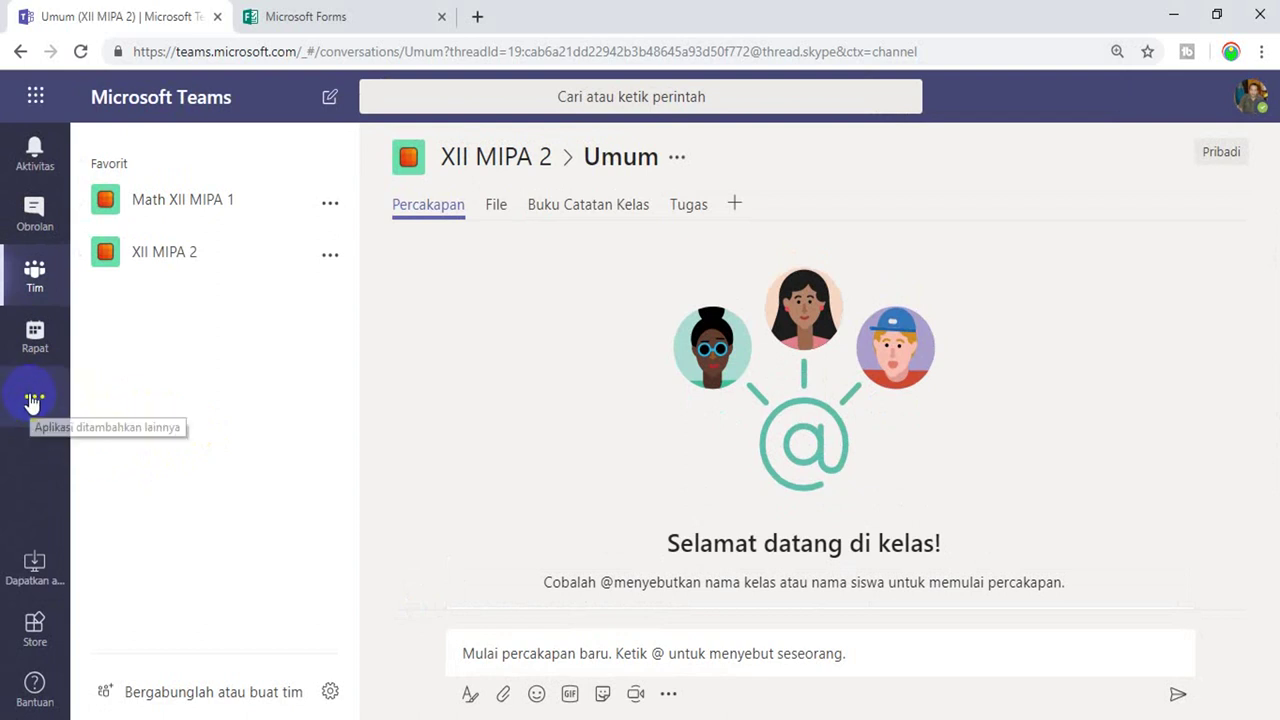
pyautogui.click(33, 400)
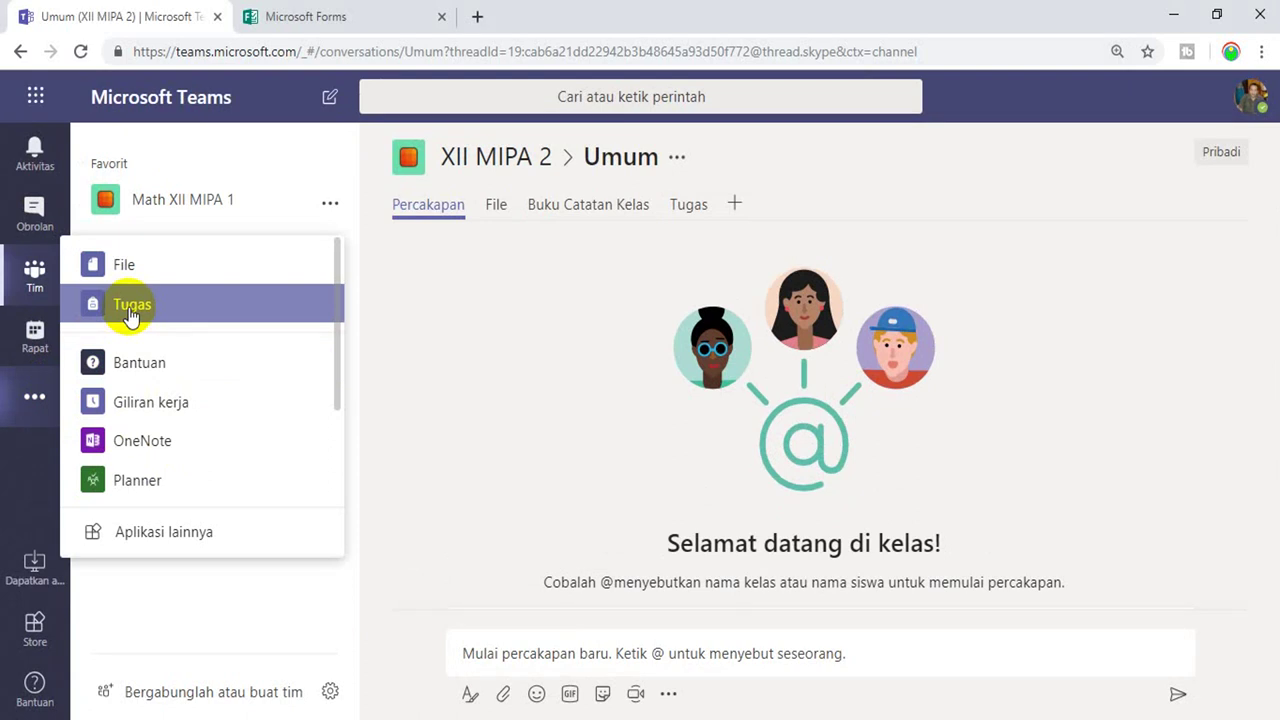
pyautogui.click(418, 352)
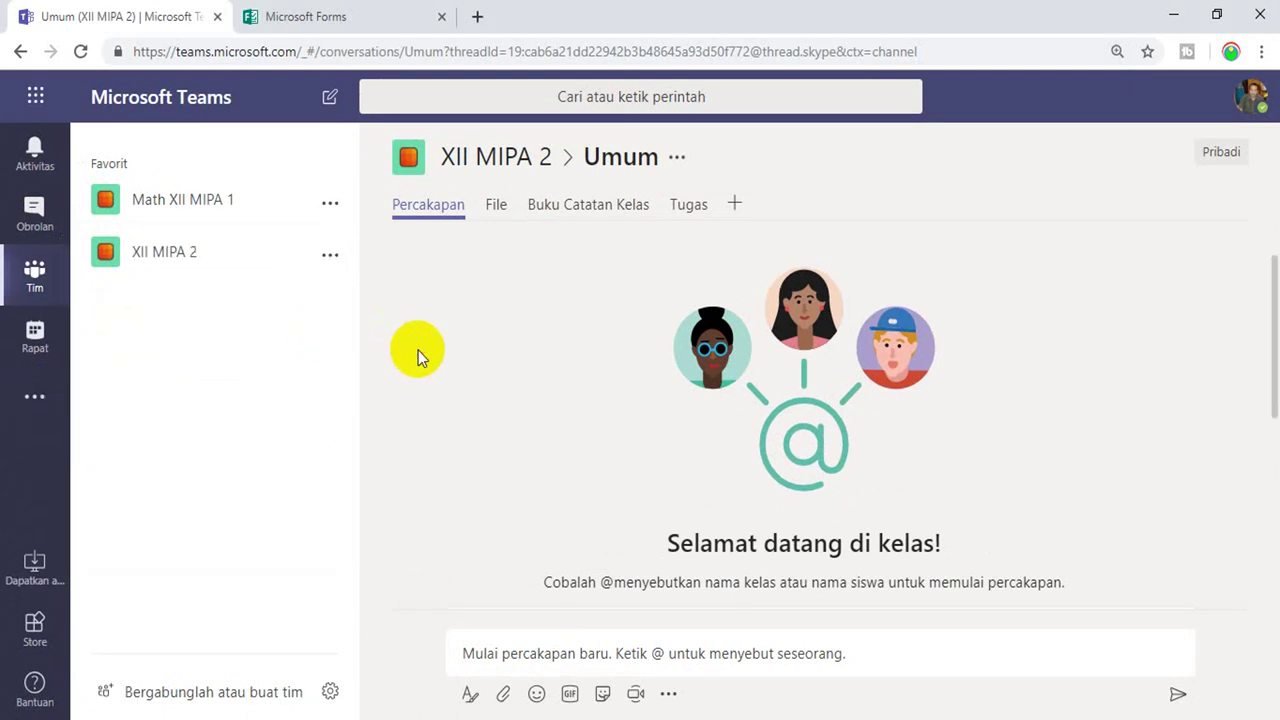
pyautogui.hotkey('ctrl', '-')
pyautogui.hotkey('ctrl', '-')
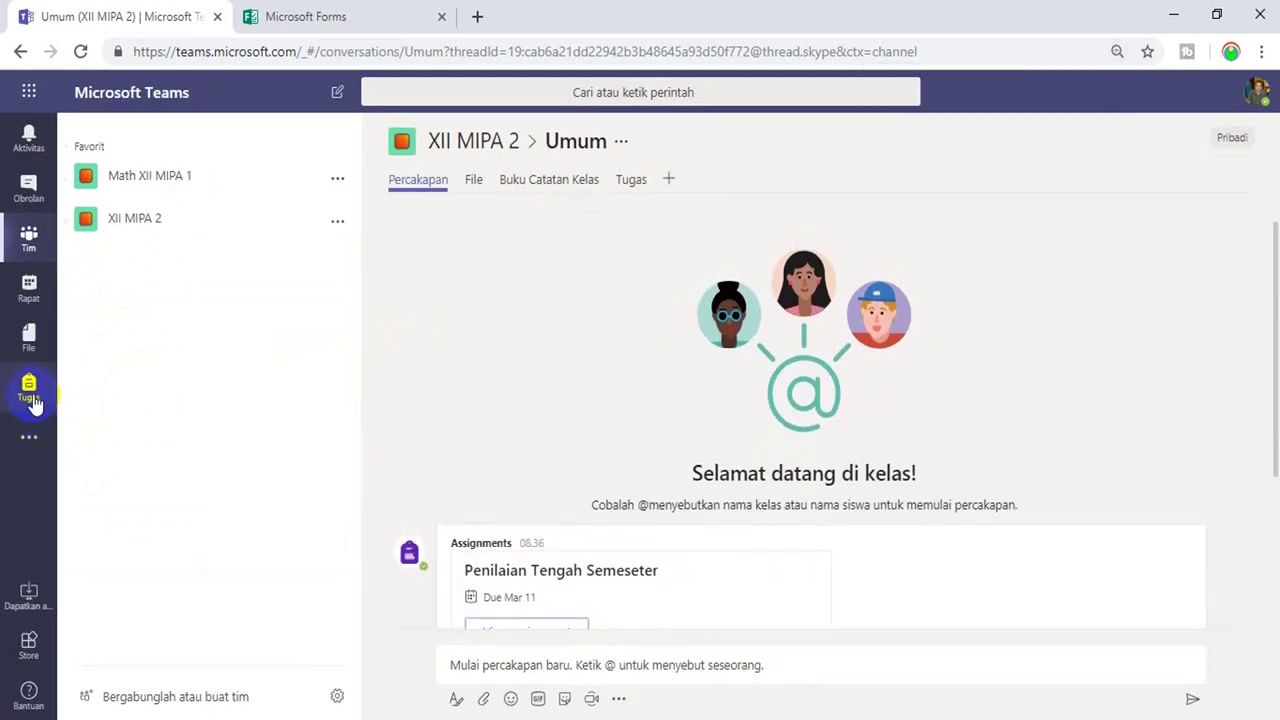
# Start a new quiz assignment from the Tugas page for the class XII MIPA 2.
pyautogui.click(29, 390)
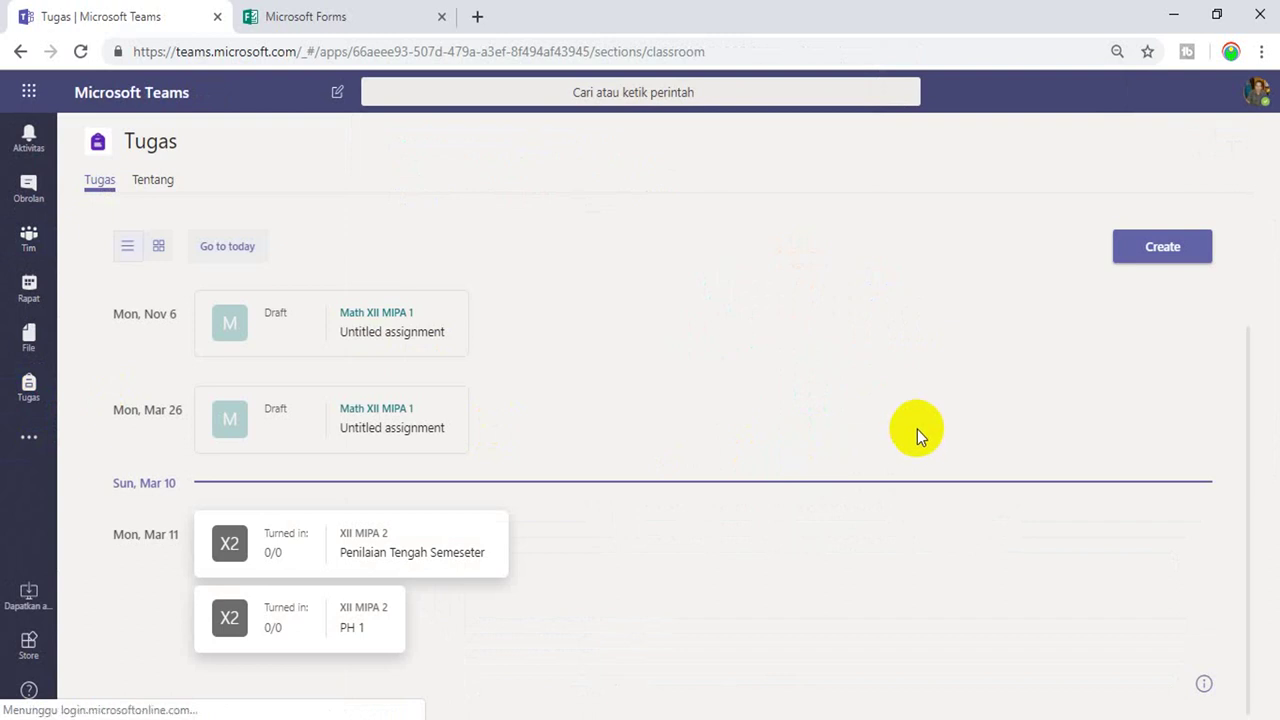
pyautogui.click(1160, 254)
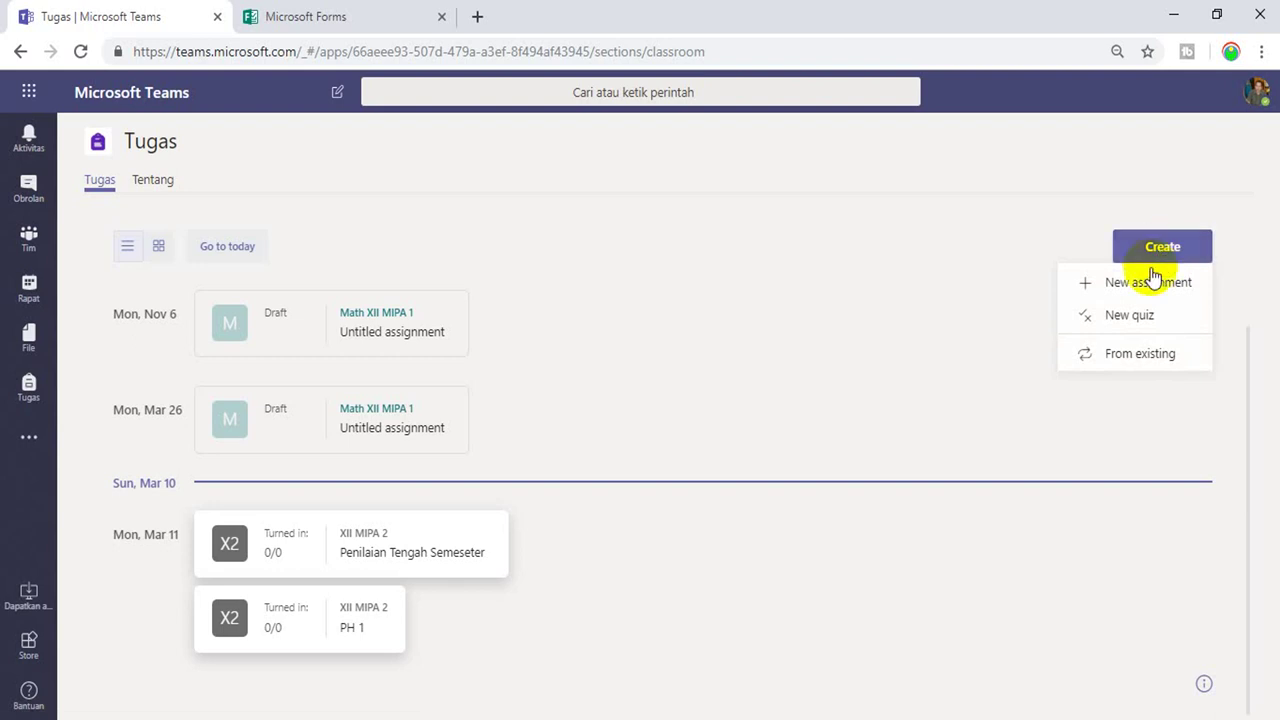
pyautogui.click(1123, 327)
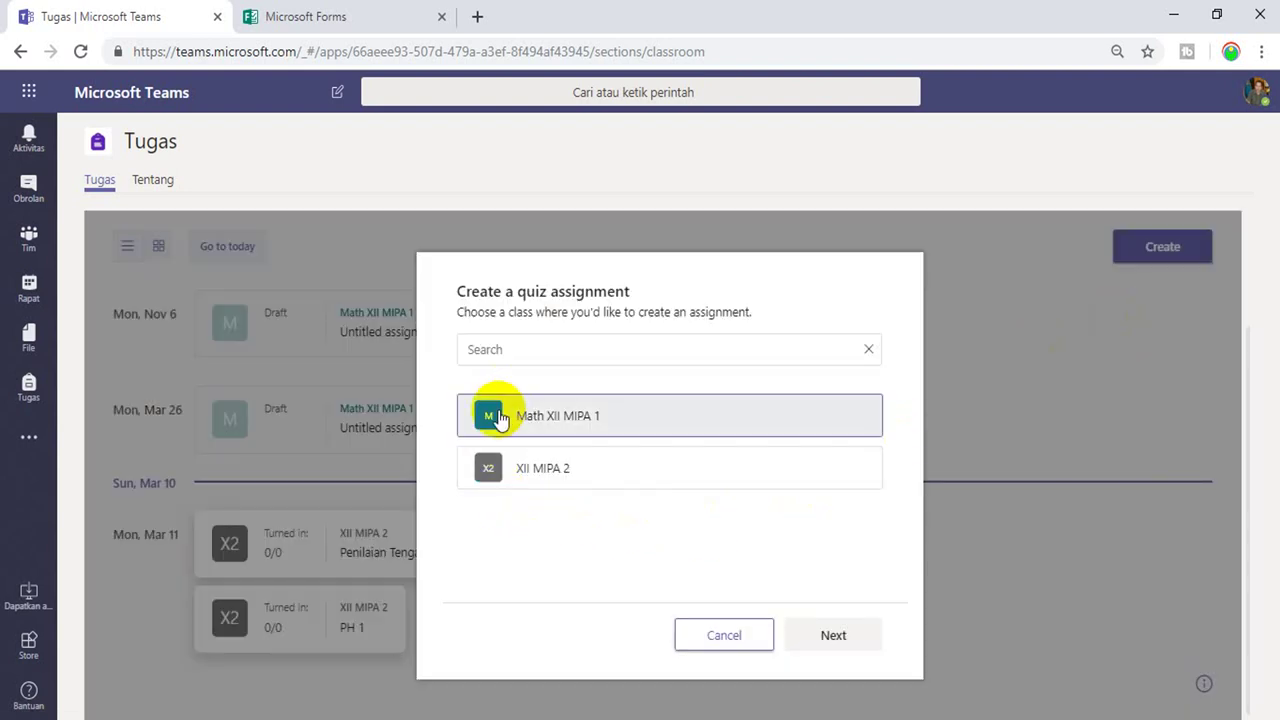
pyautogui.click(538, 475)
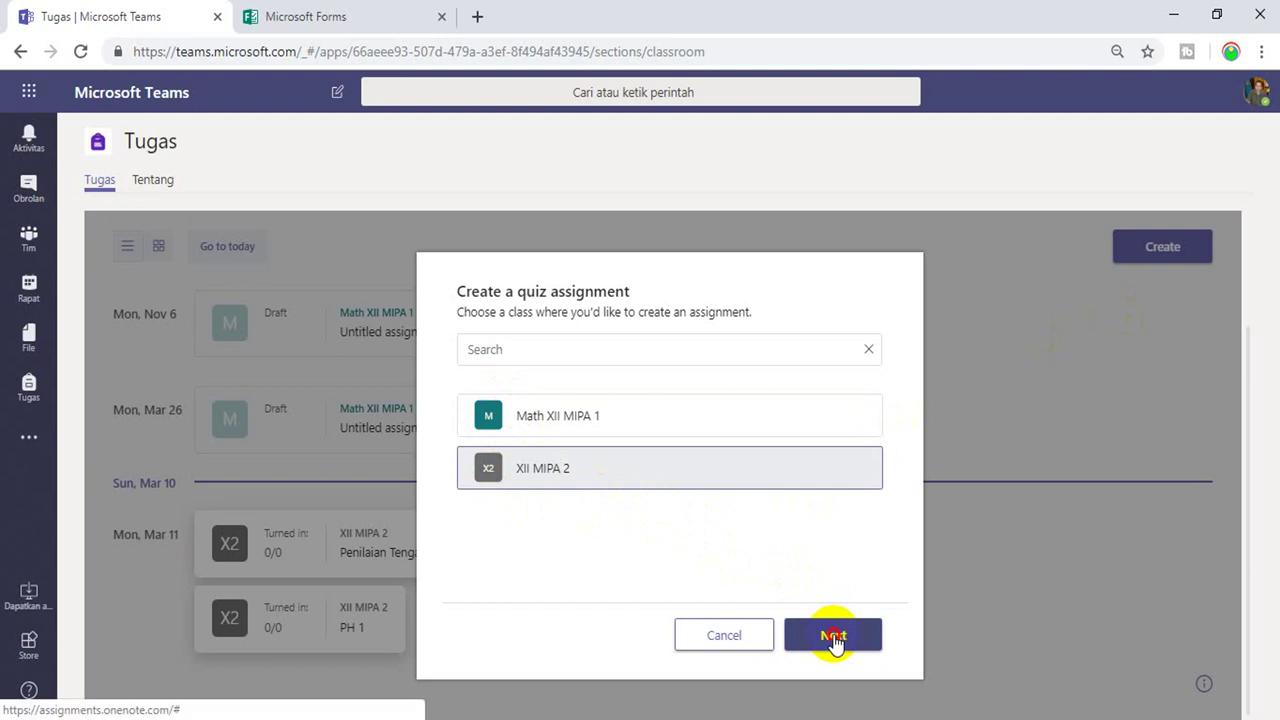
pyautogui.click(833, 637)
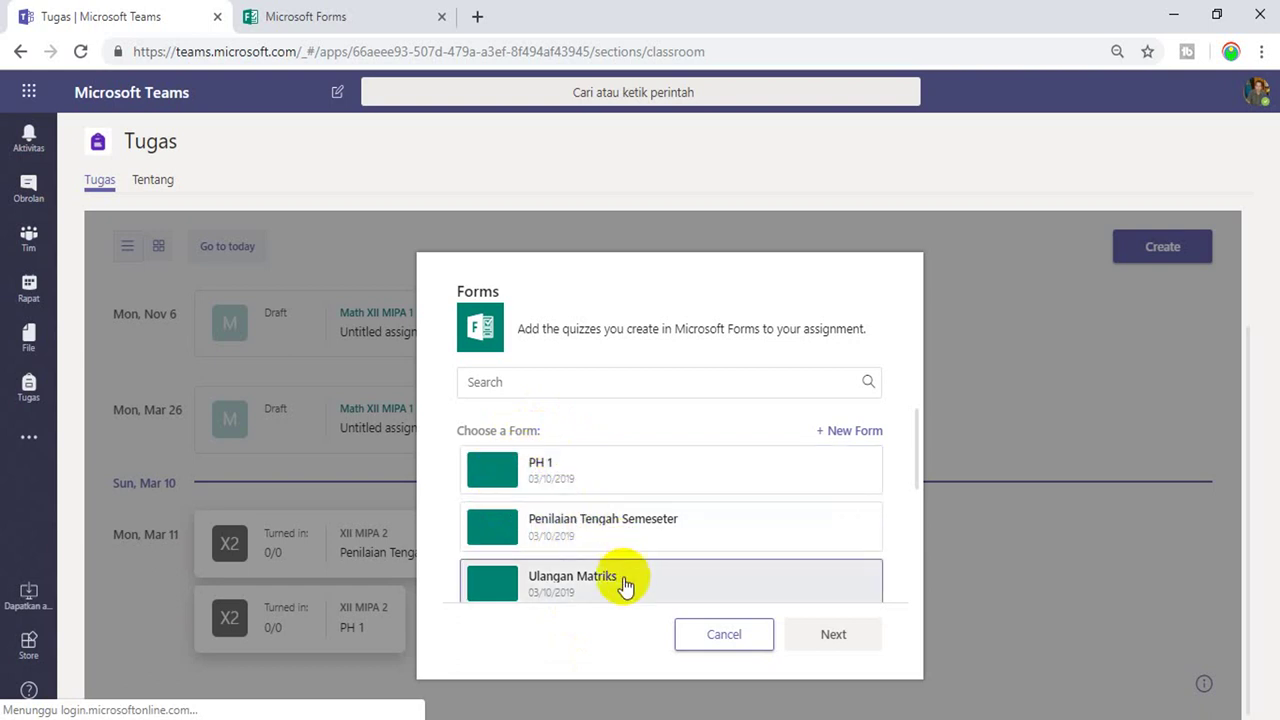
# Choose a new form for the quiz assignment and create a blank quiz in Microsoft Forms.
pyautogui.click(843, 432)
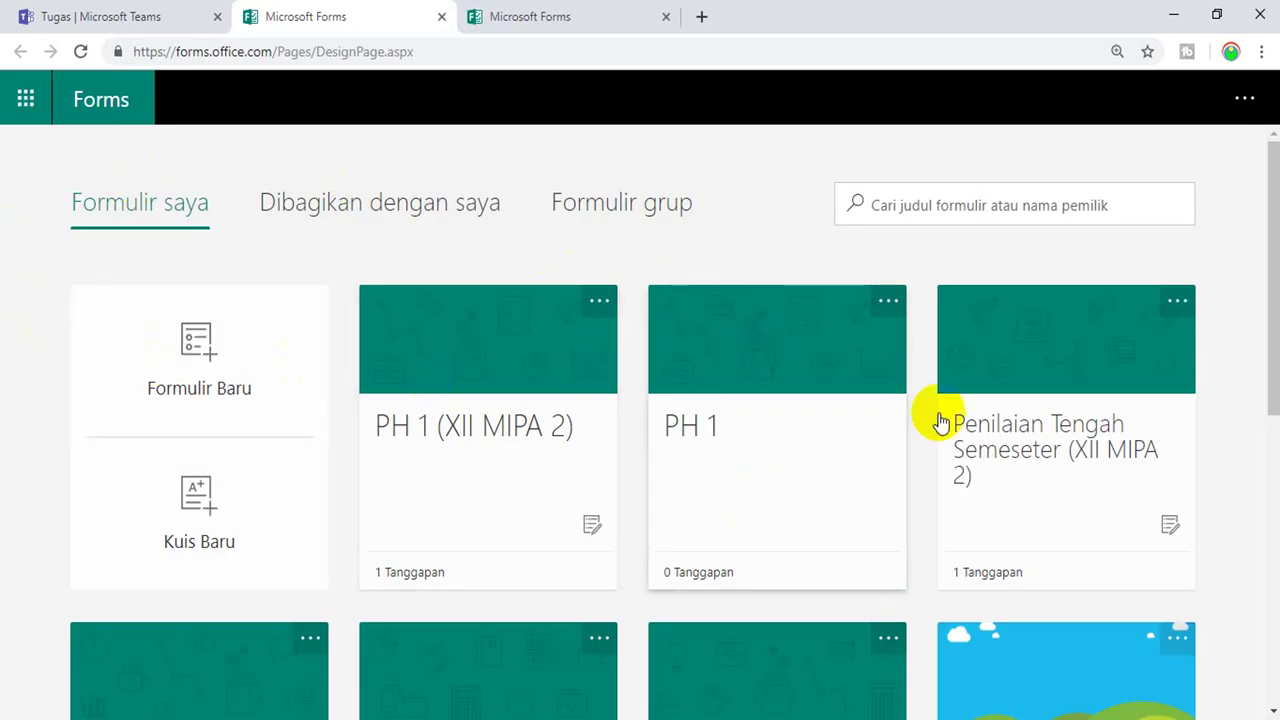
pyautogui.moveTo(1276, 265)
pyautogui.mouseDown()
pyautogui.moveTo(1275, 487)
pyautogui.moveTo(1265, 334)
pyautogui.moveTo(1276, 265)
pyautogui.mouseUp()
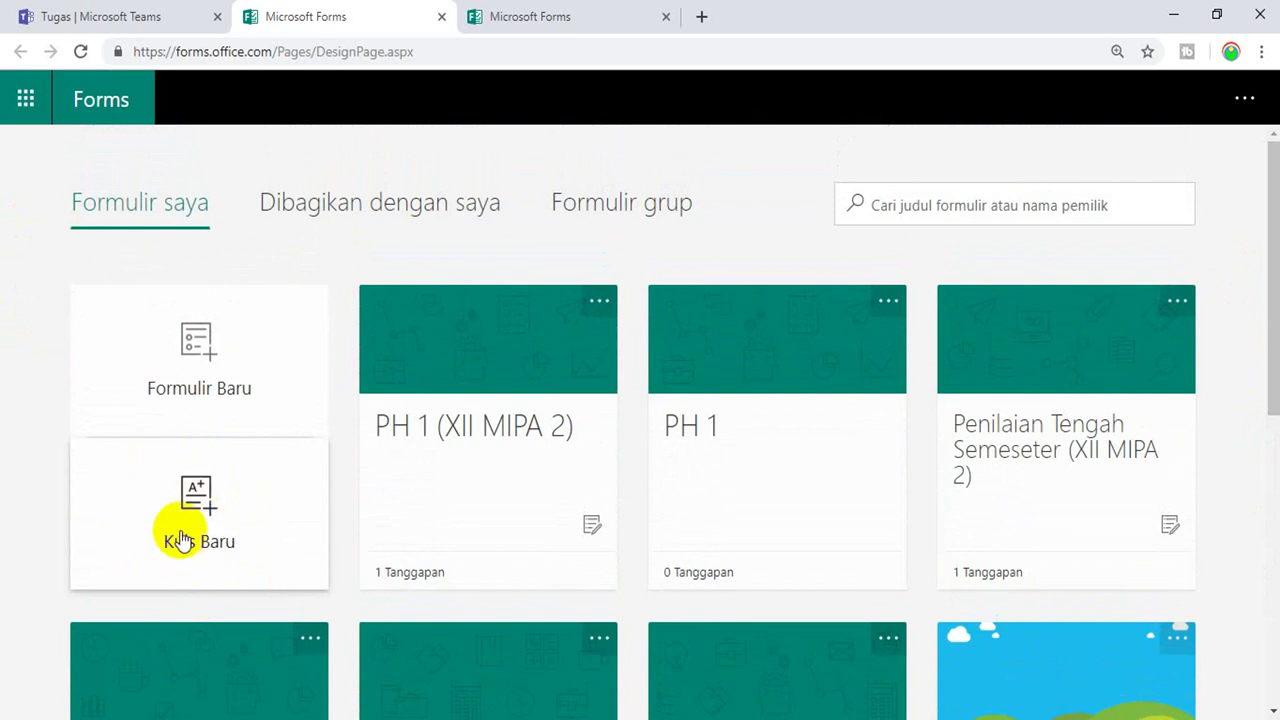
pyautogui.click(194, 492)
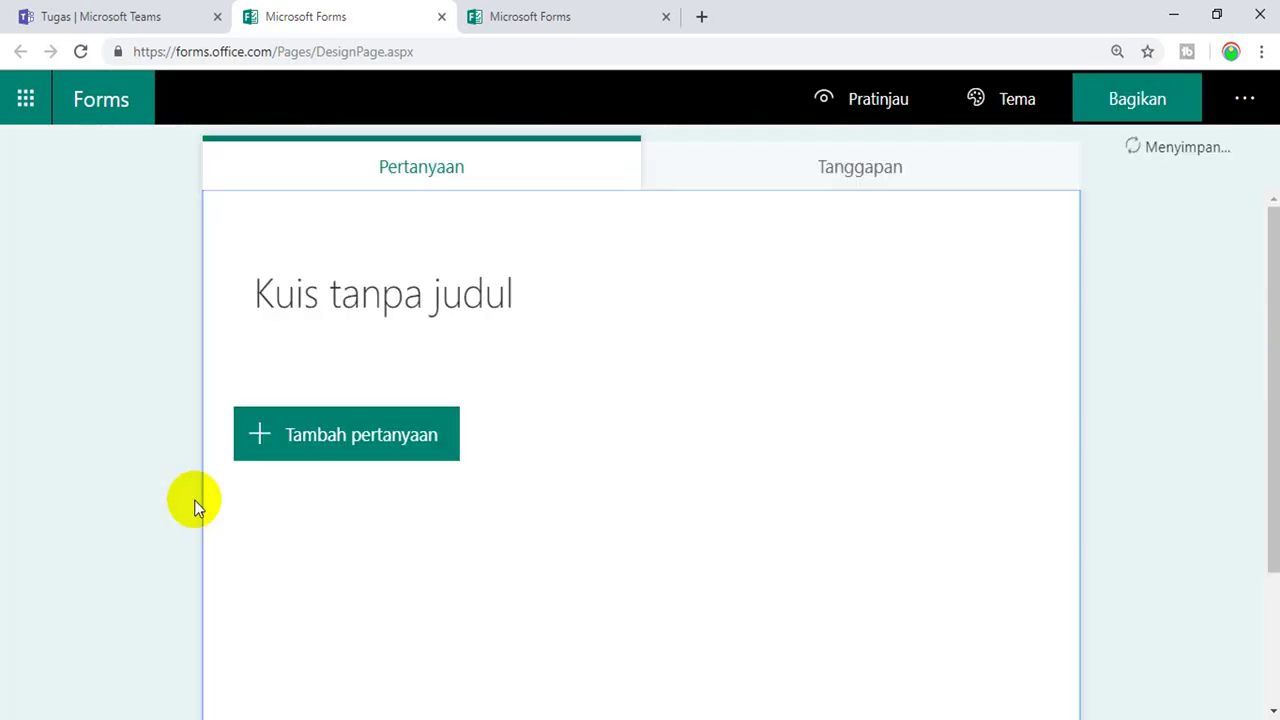
# Title the blank quiz "PENILAIAN AKHIR SEMESTER".
pyautogui.click(478, 308)
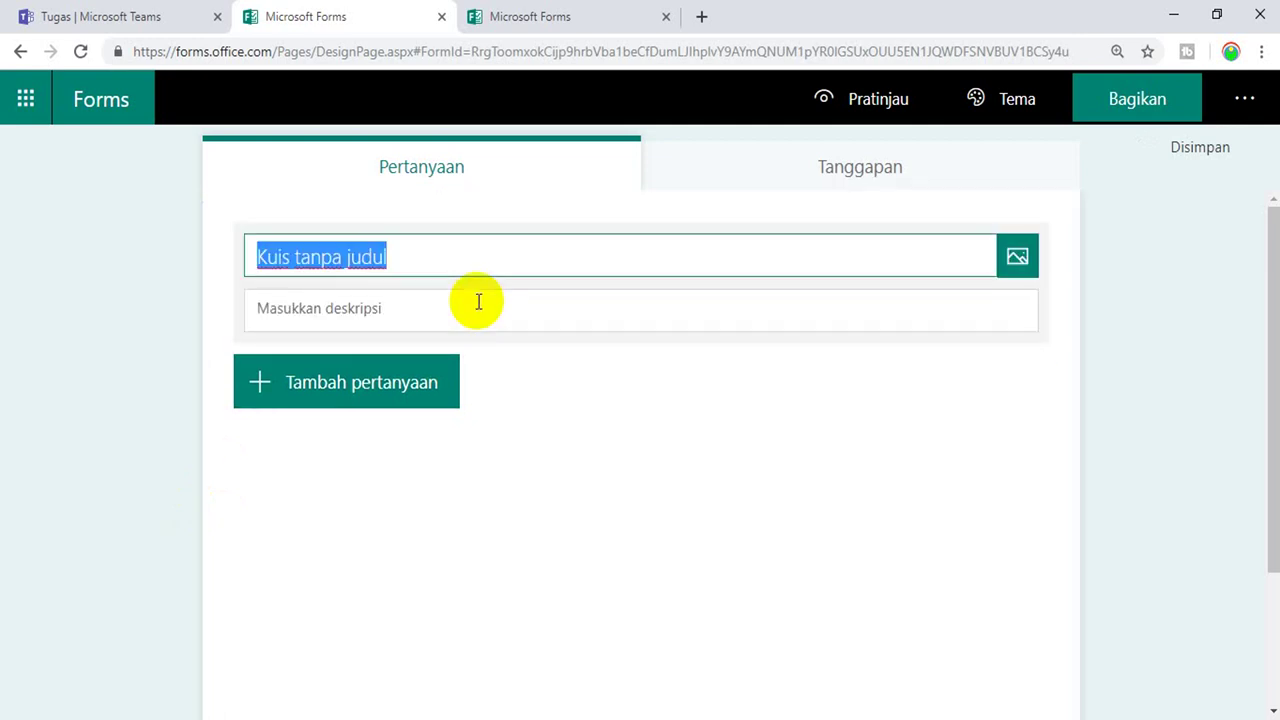
pyautogui.write('PENILAIAN')
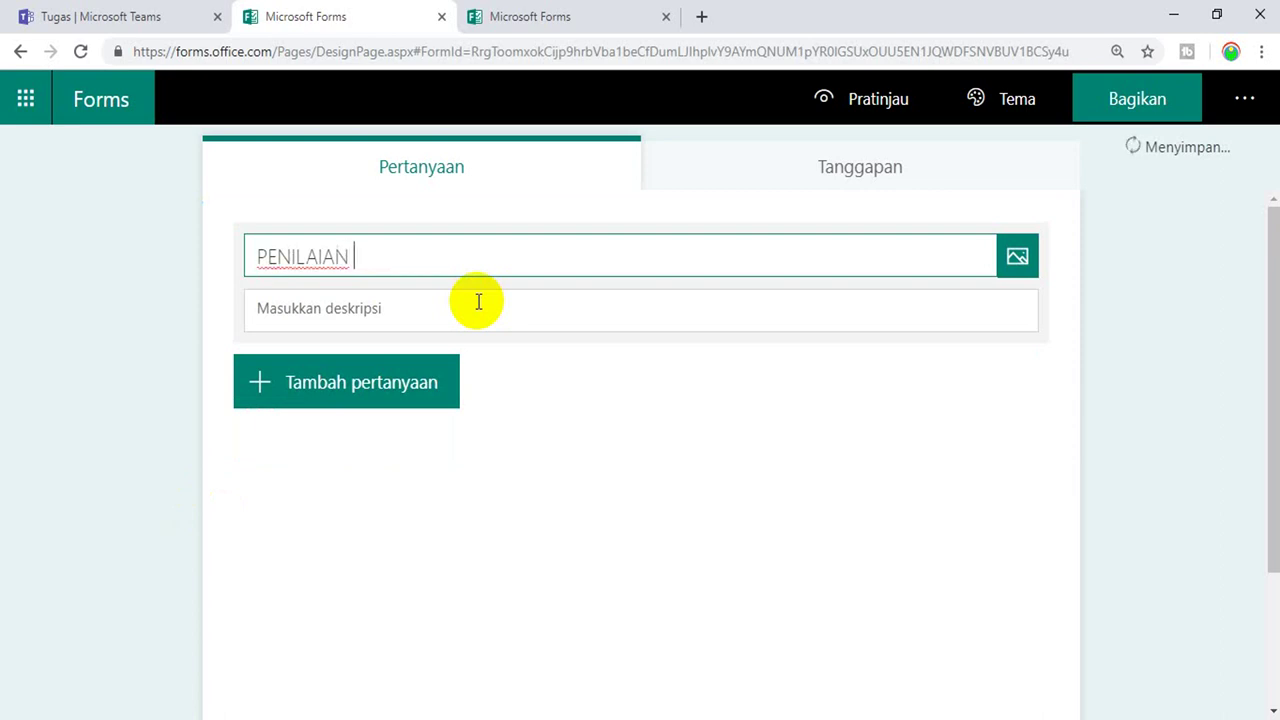
pyautogui.write('AKHIR SE')
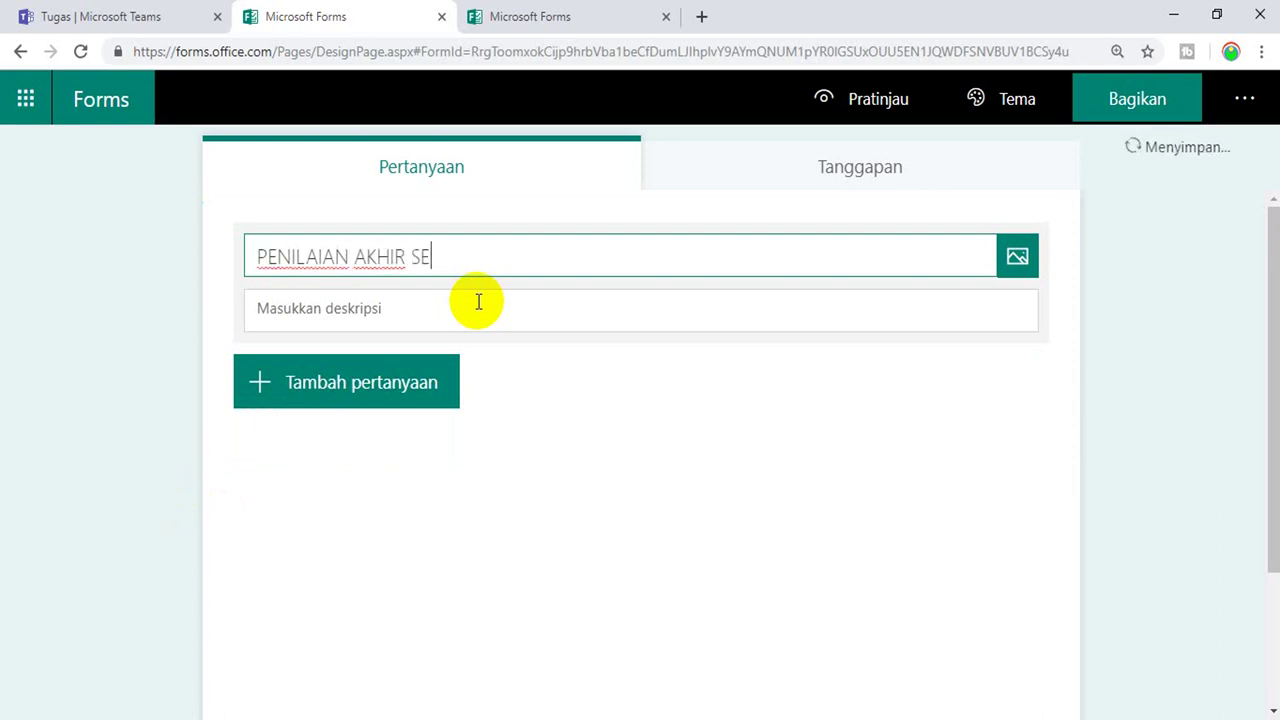
pyautogui.write('MESTER')
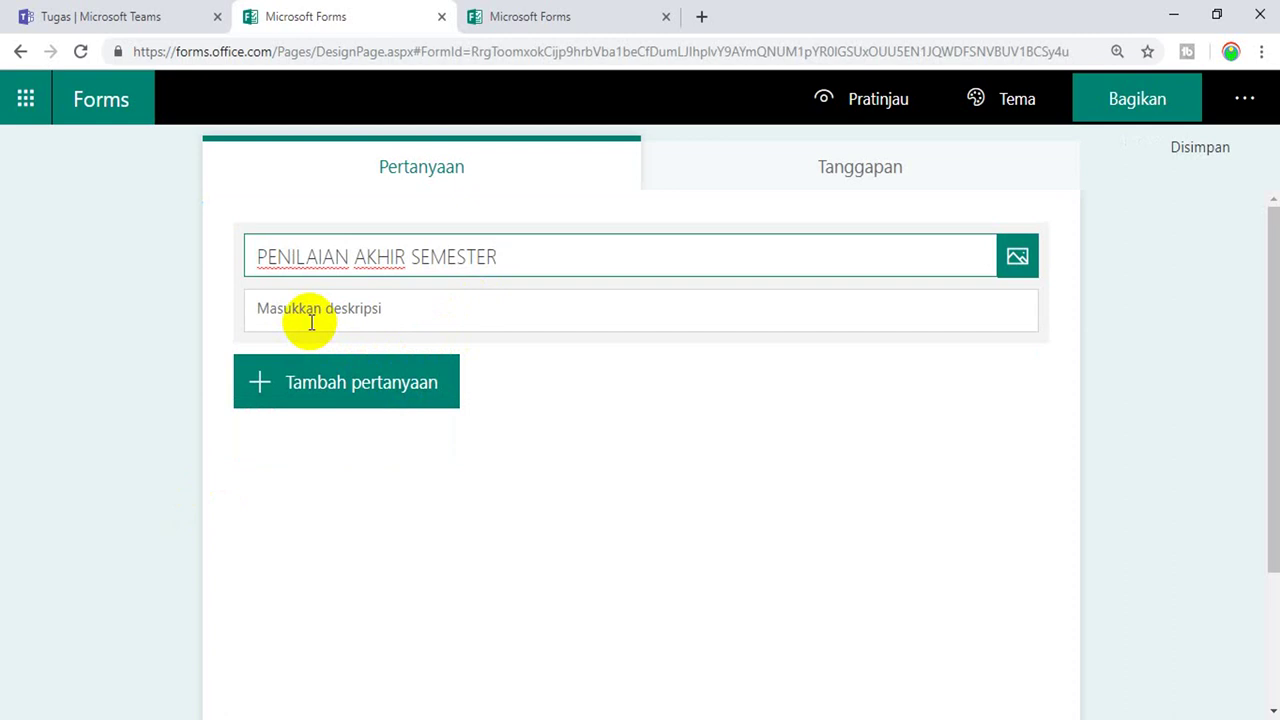
# Add a choice question to the quiz with the question text "1 + 4 = ....".
pyautogui.click(291, 391)
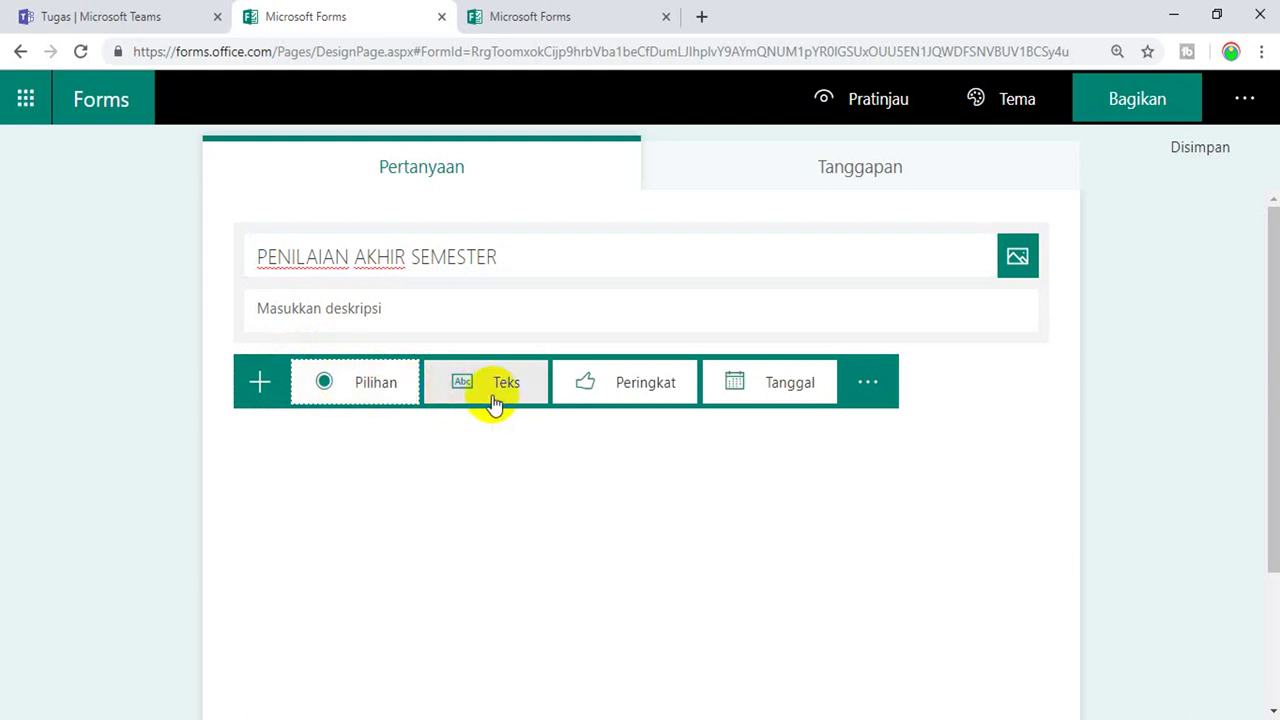
pyautogui.click(340, 384)
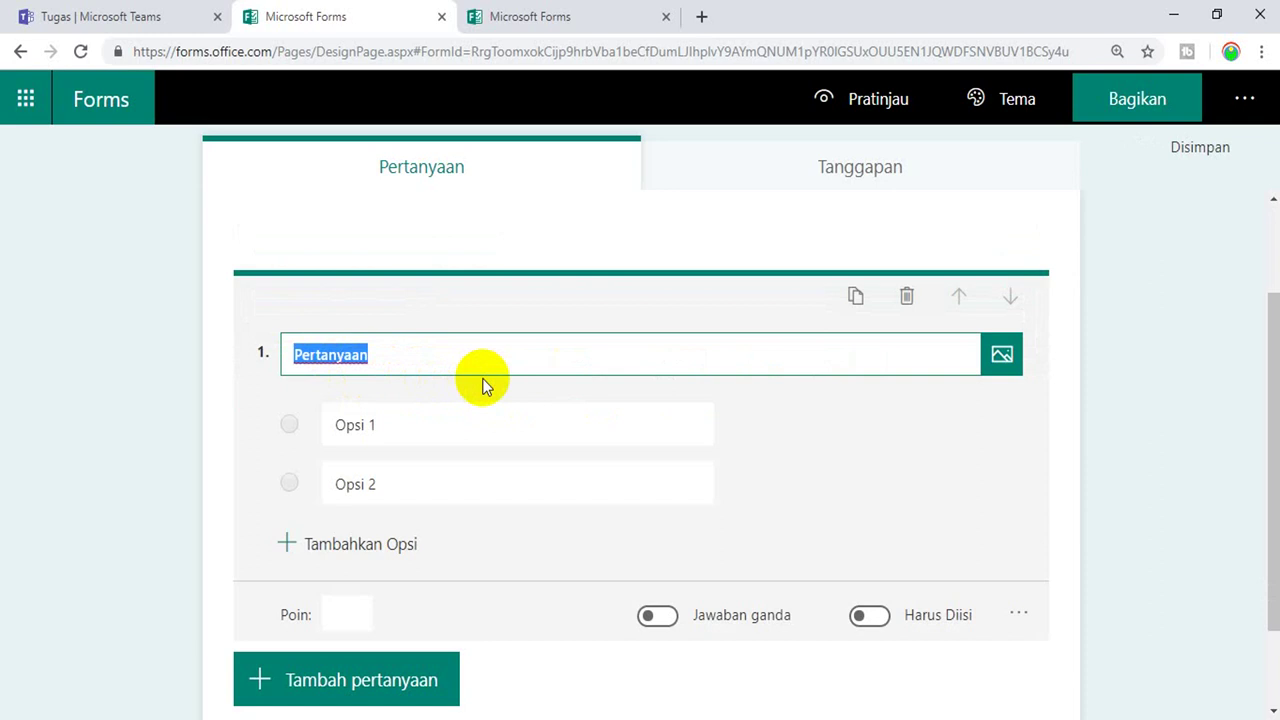
pyautogui.write('1')
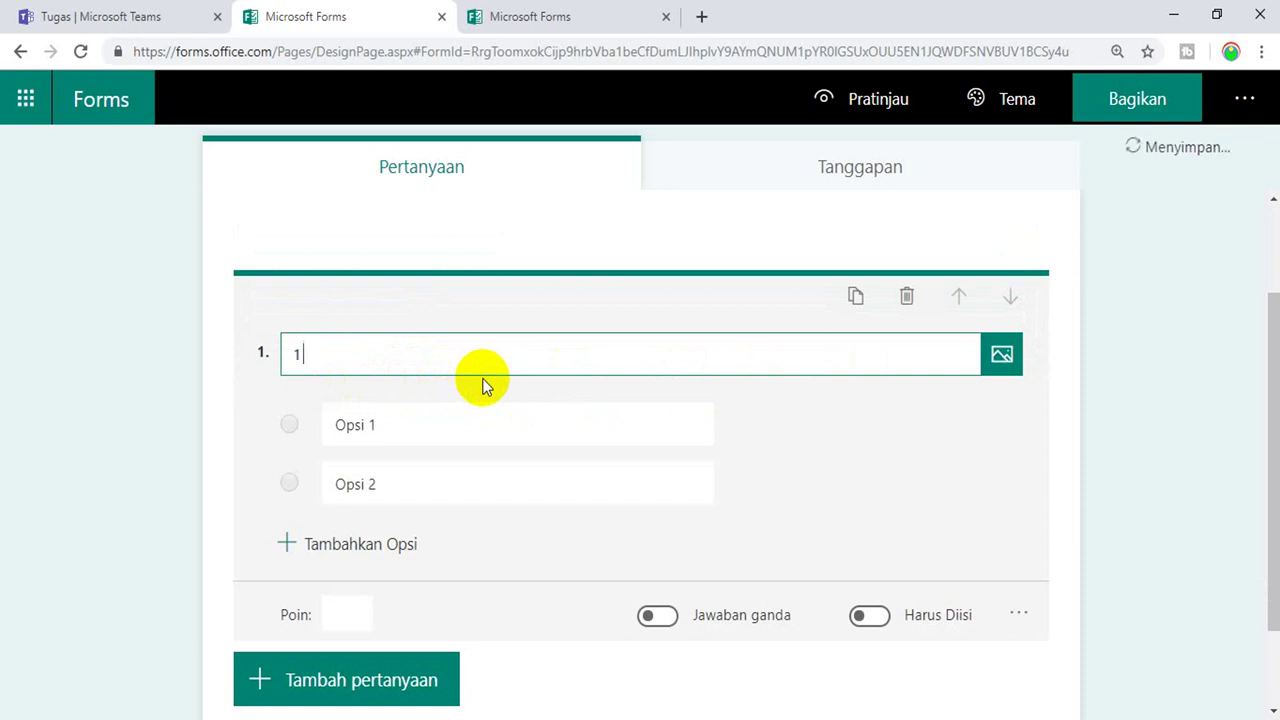
pyautogui.write(' + 4 = ....')
# Fill the first two answer options with 3 and 4, and add a third option with the value 5.
pyautogui.click(386, 428)
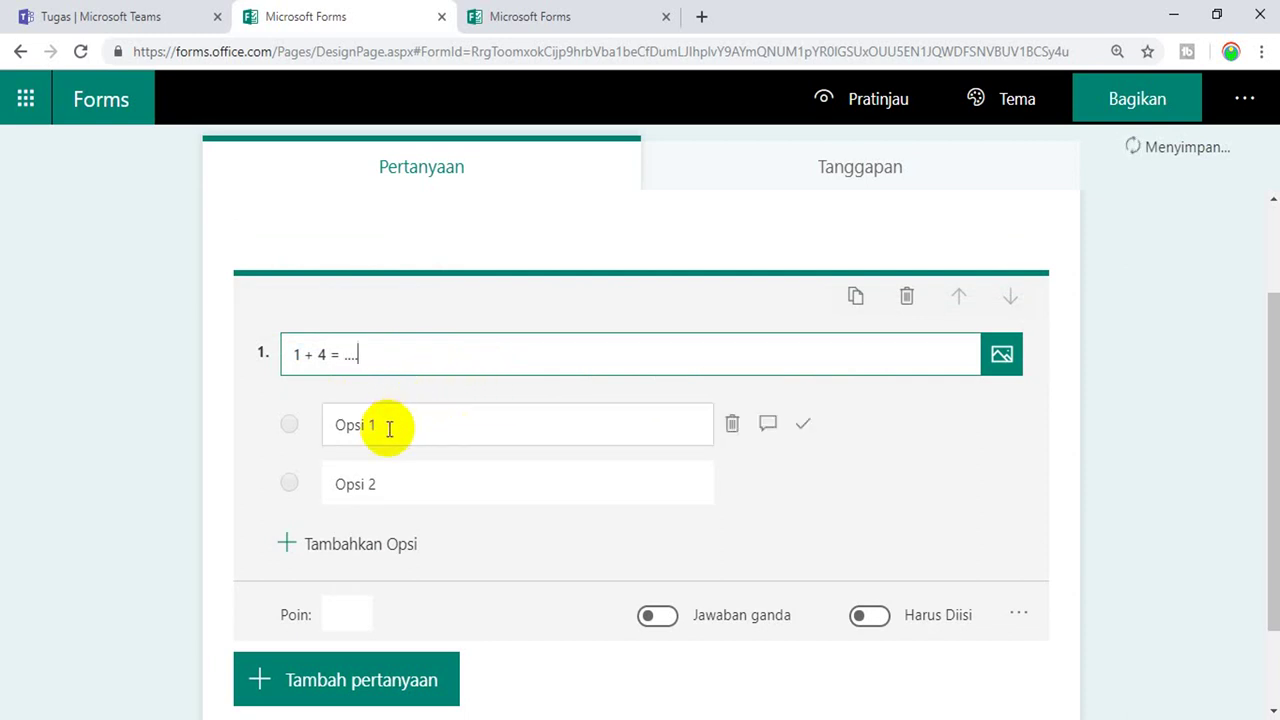
pyautogui.write('3')
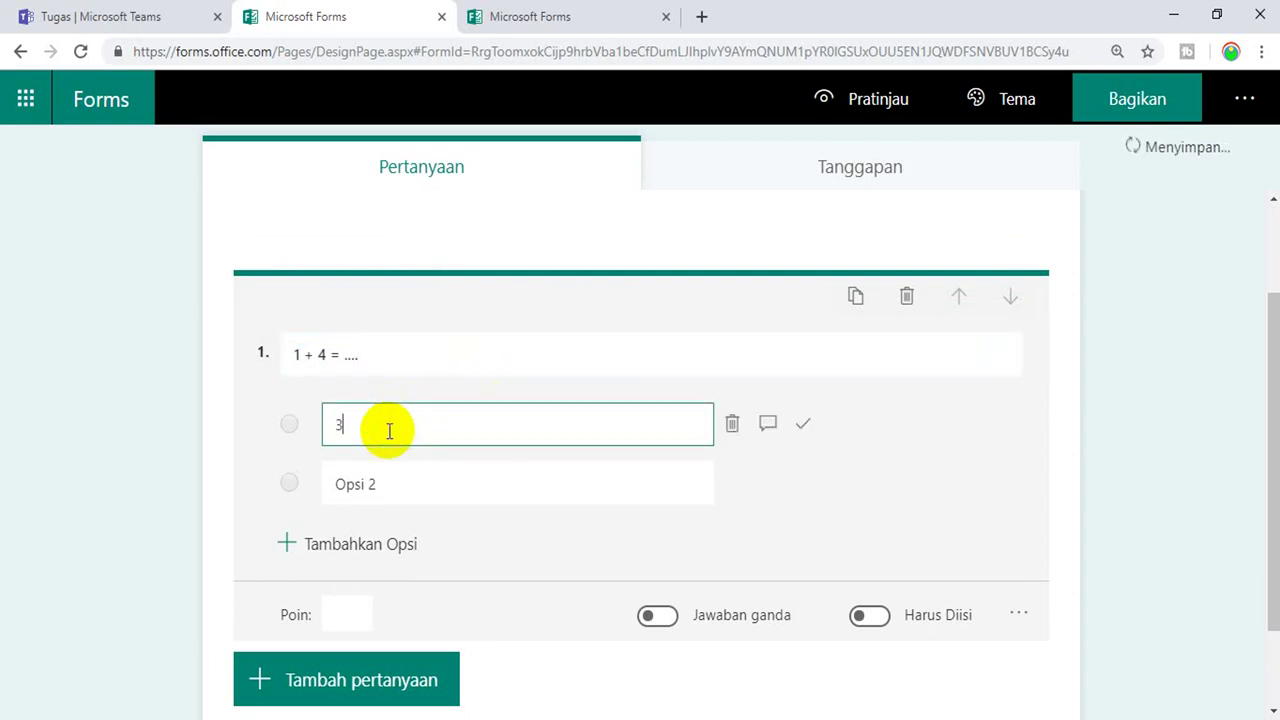
pyautogui.click(386, 488)
pyautogui.write('4')
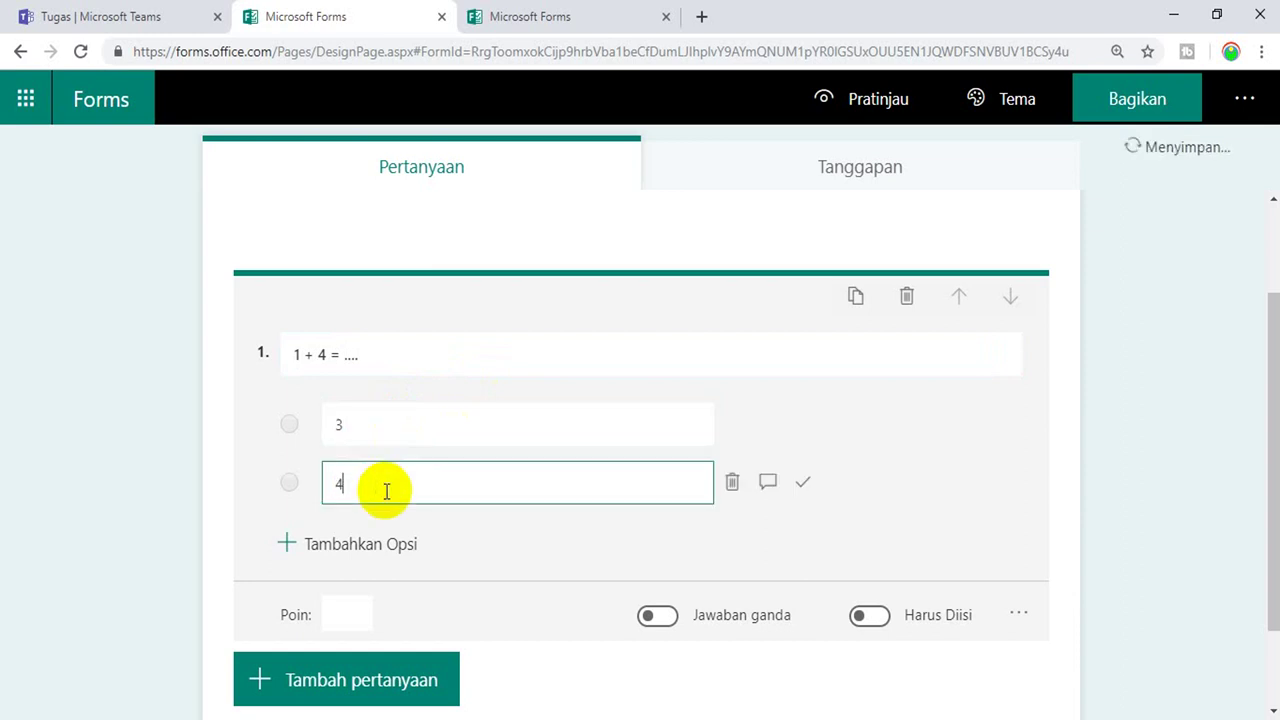
pyautogui.click(333, 540)
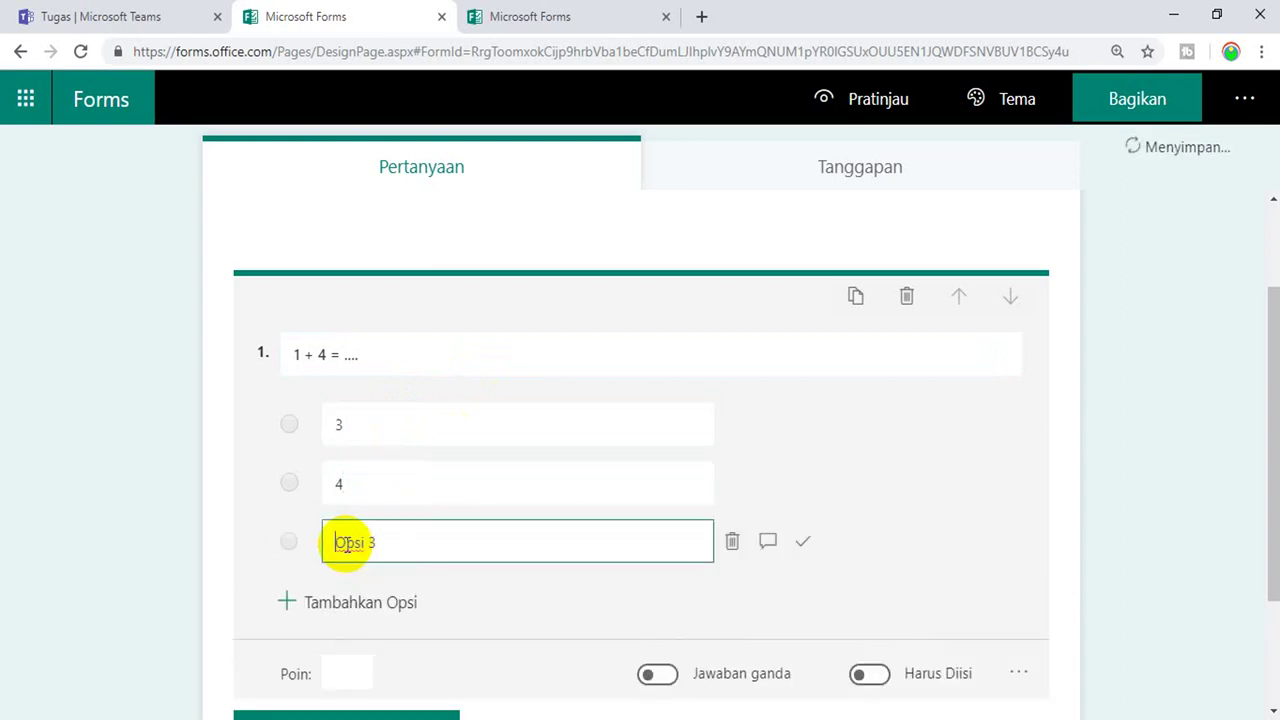
pyautogui.moveTo(400, 541); pyautogui.dragTo(310, 539)
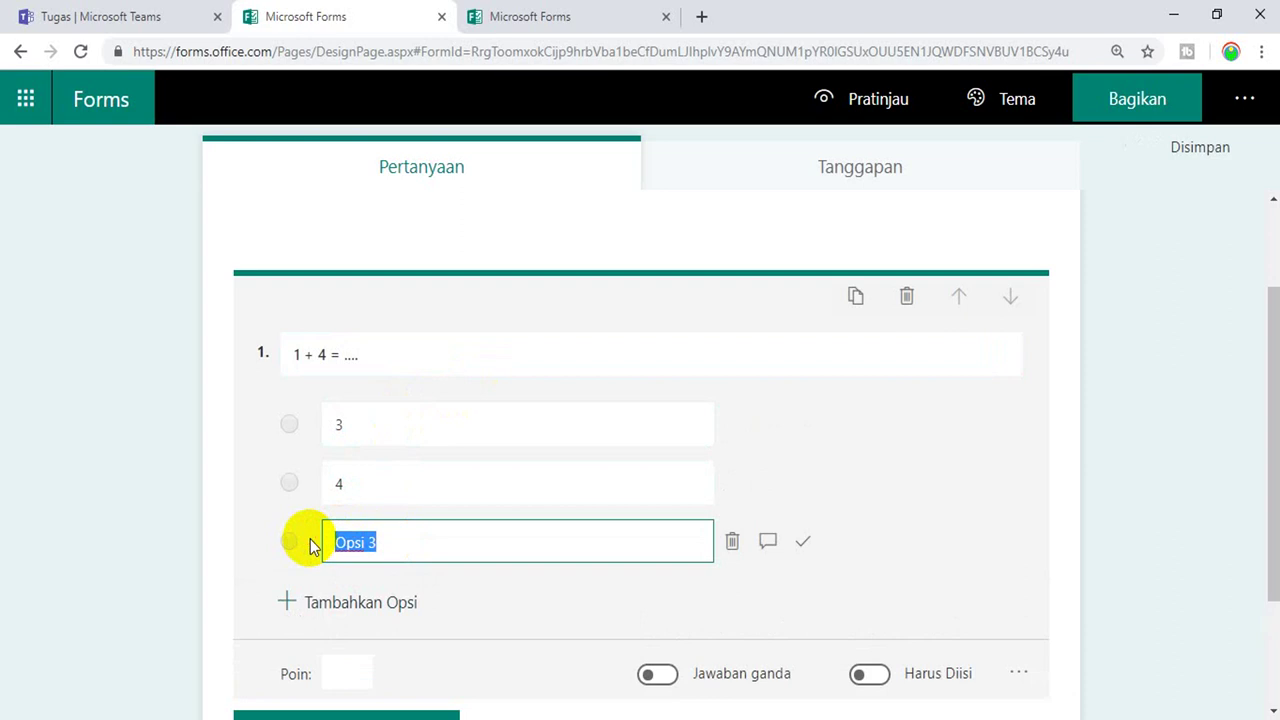
pyautogui.write('5')
# Add a fourth answer option with the value 6 and mark option 5 as the correct answer.
pyautogui.click(331, 602)
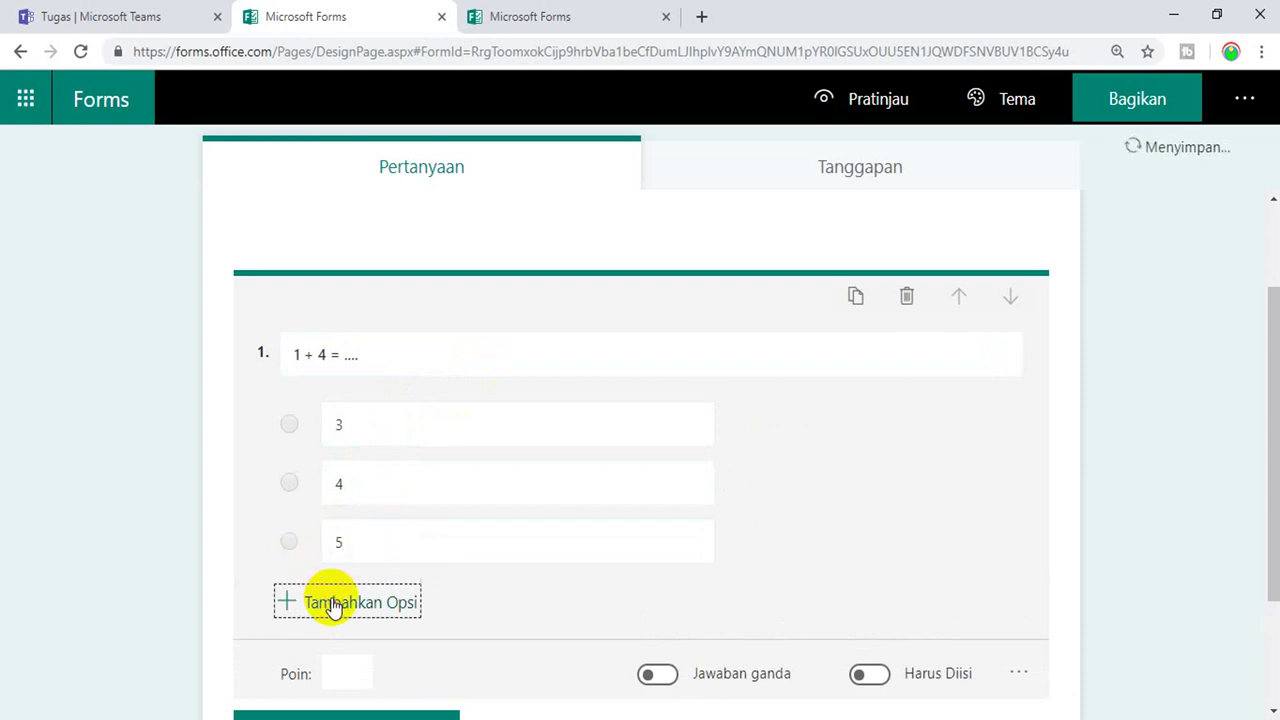
pyautogui.click(395, 607)
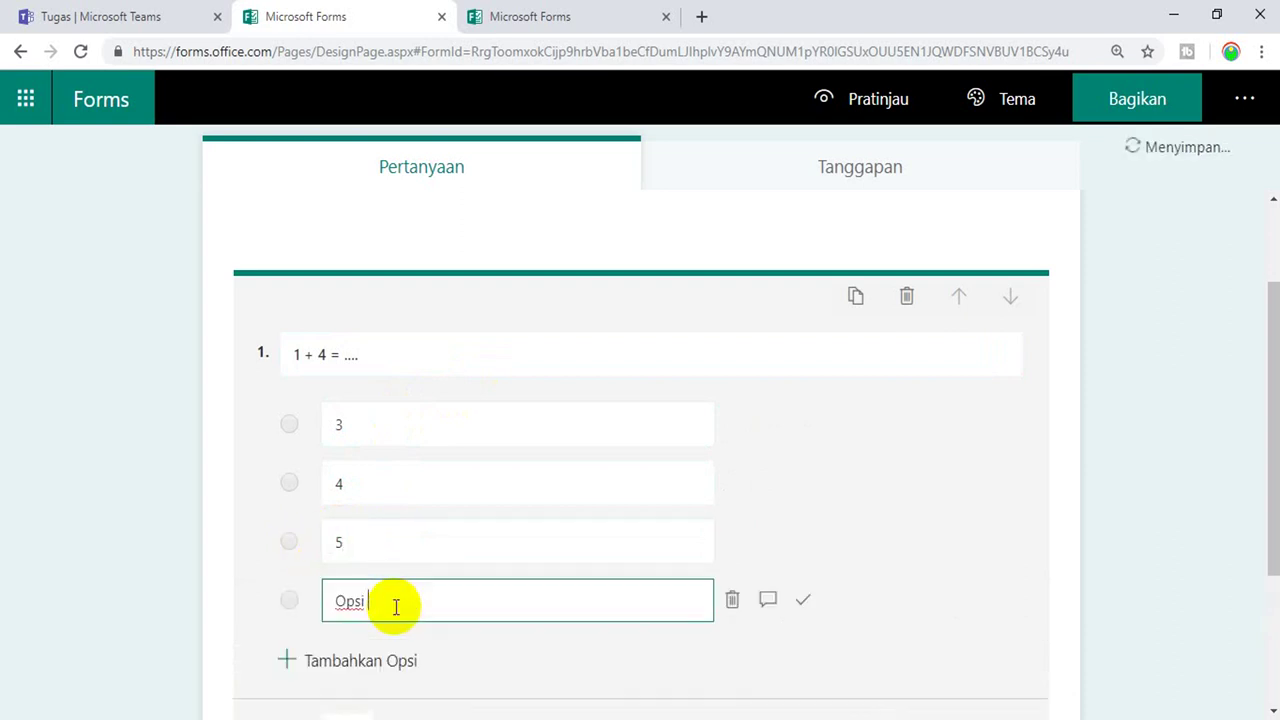
pyautogui.press('BackSpace')
pyautogui.press('BackSpace')
pyautogui.press('BackSpace')
pyautogui.press('BackSpace')
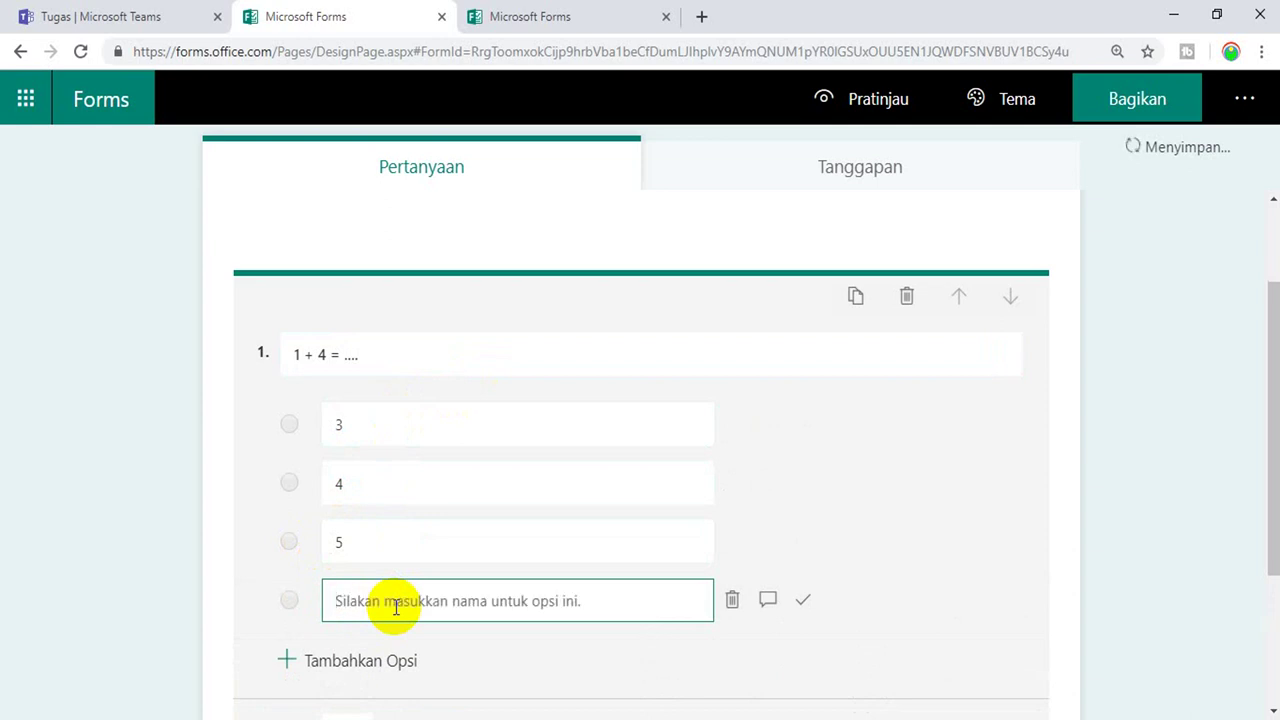
pyautogui.write('6')
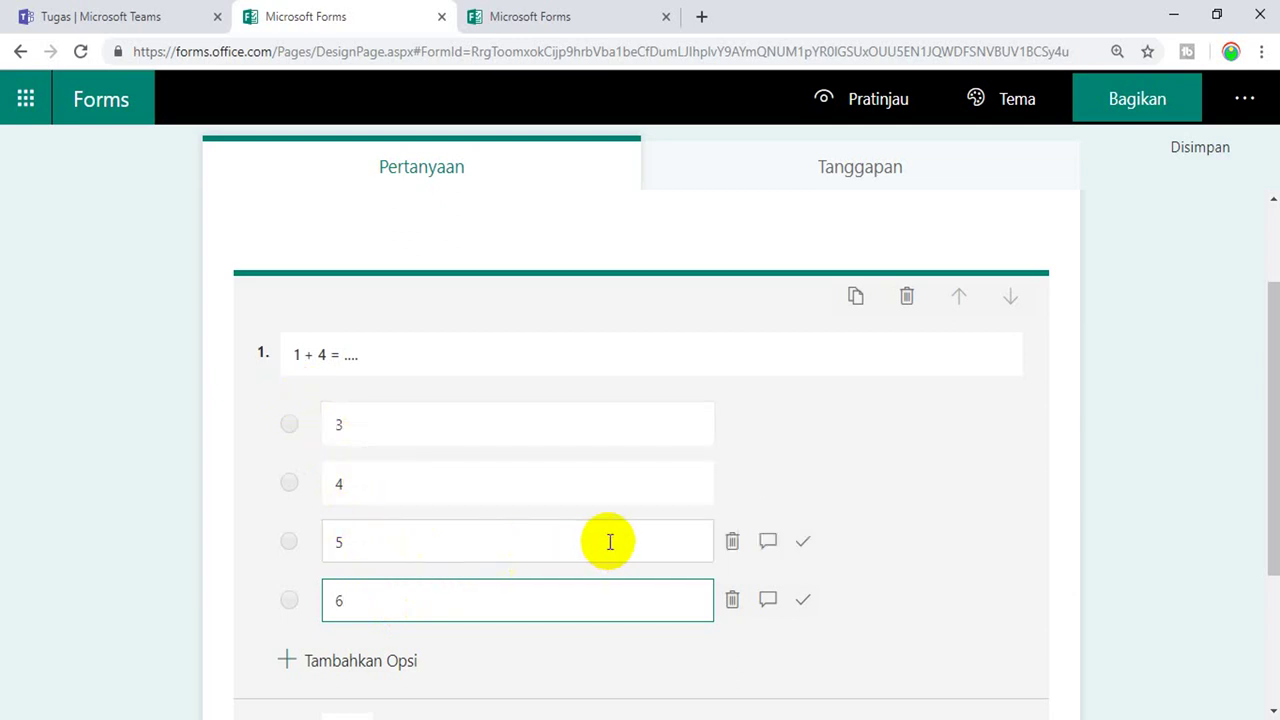
pyautogui.click(803, 545)
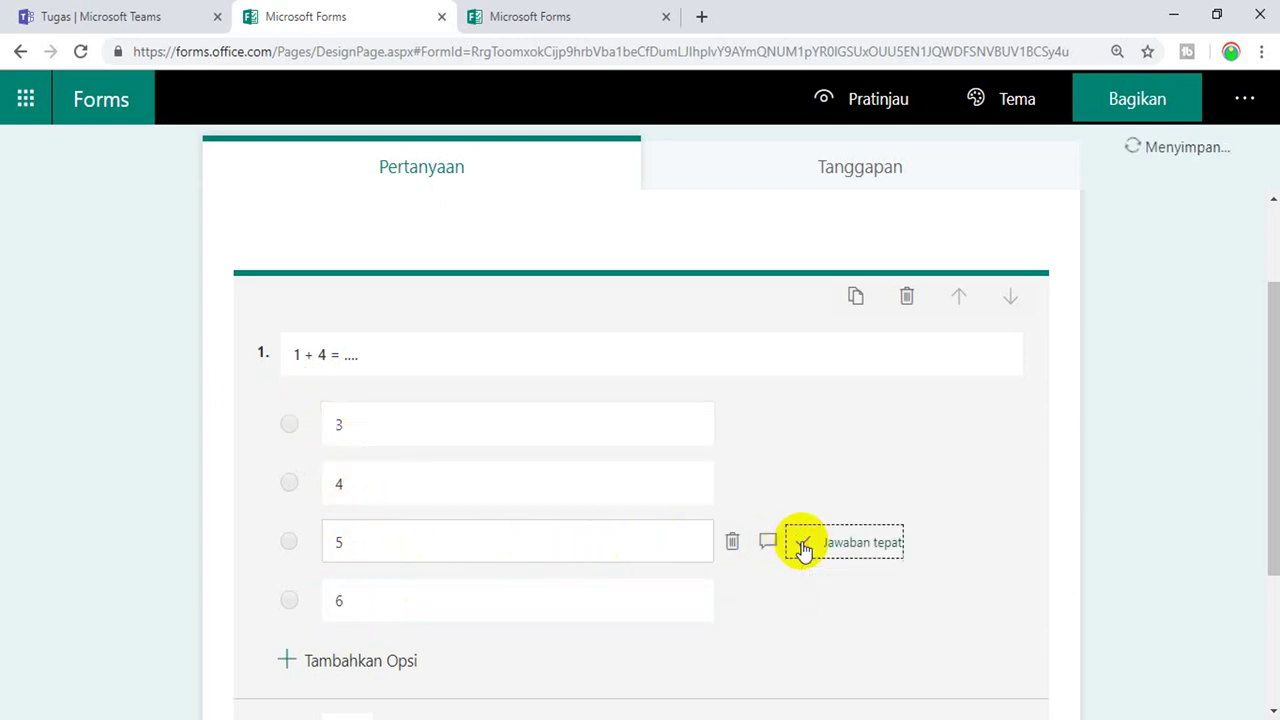
# Add a second choice question to the quiz with the question text "6 - 5 = ....".
pyautogui.moveTo(1273, 360)
pyautogui.mouseDown()
pyautogui.moveTo(1268, 402)
pyautogui.moveTo(1272, 383)
pyautogui.mouseUp()
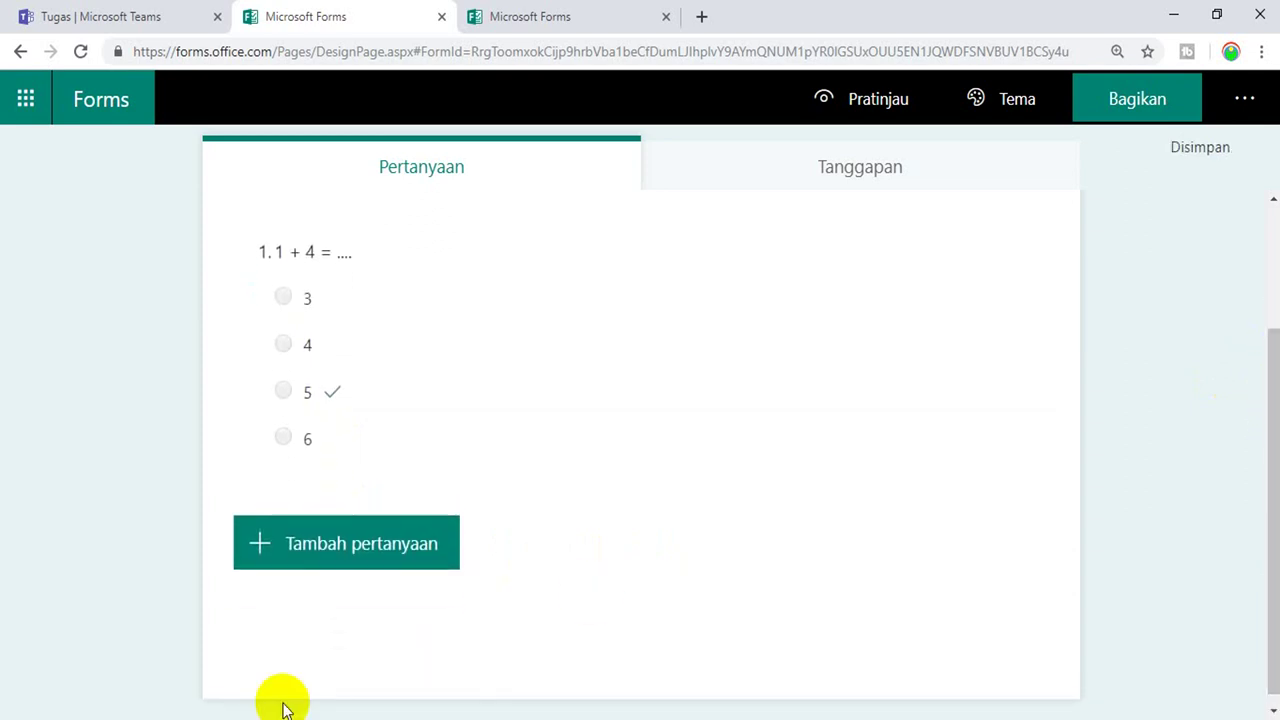
pyautogui.click(301, 555)
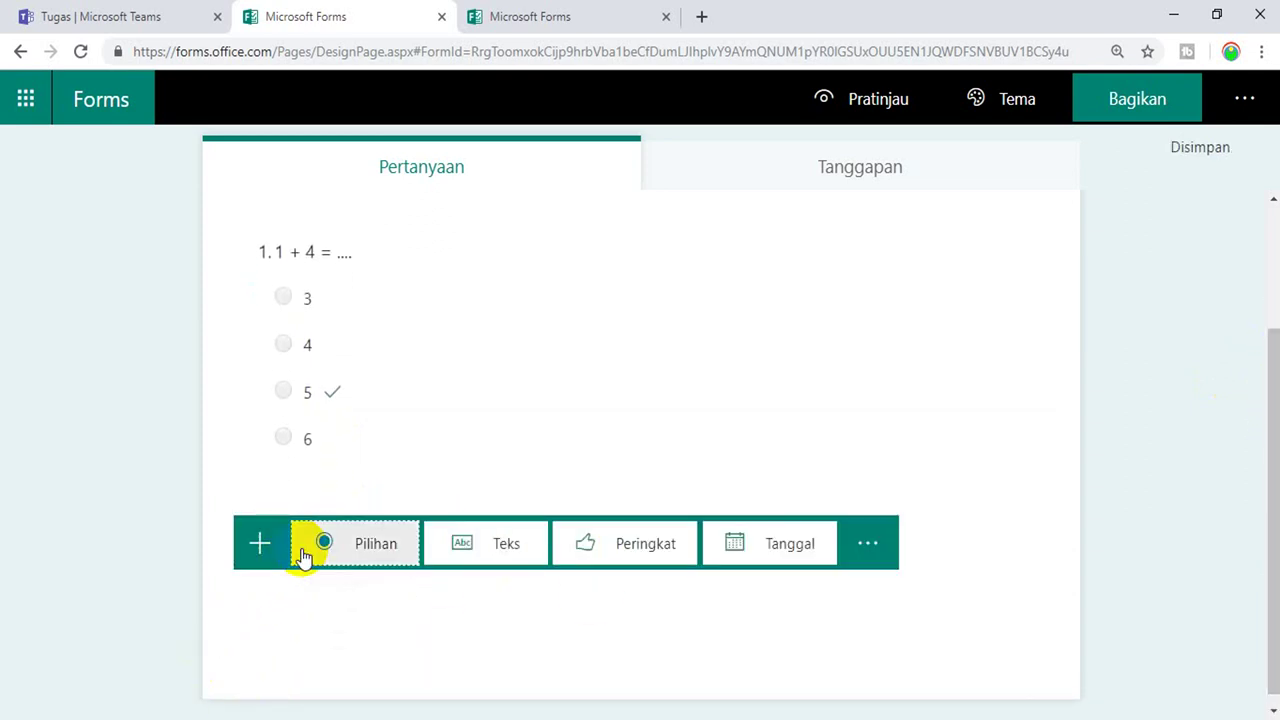
pyautogui.click(343, 547)
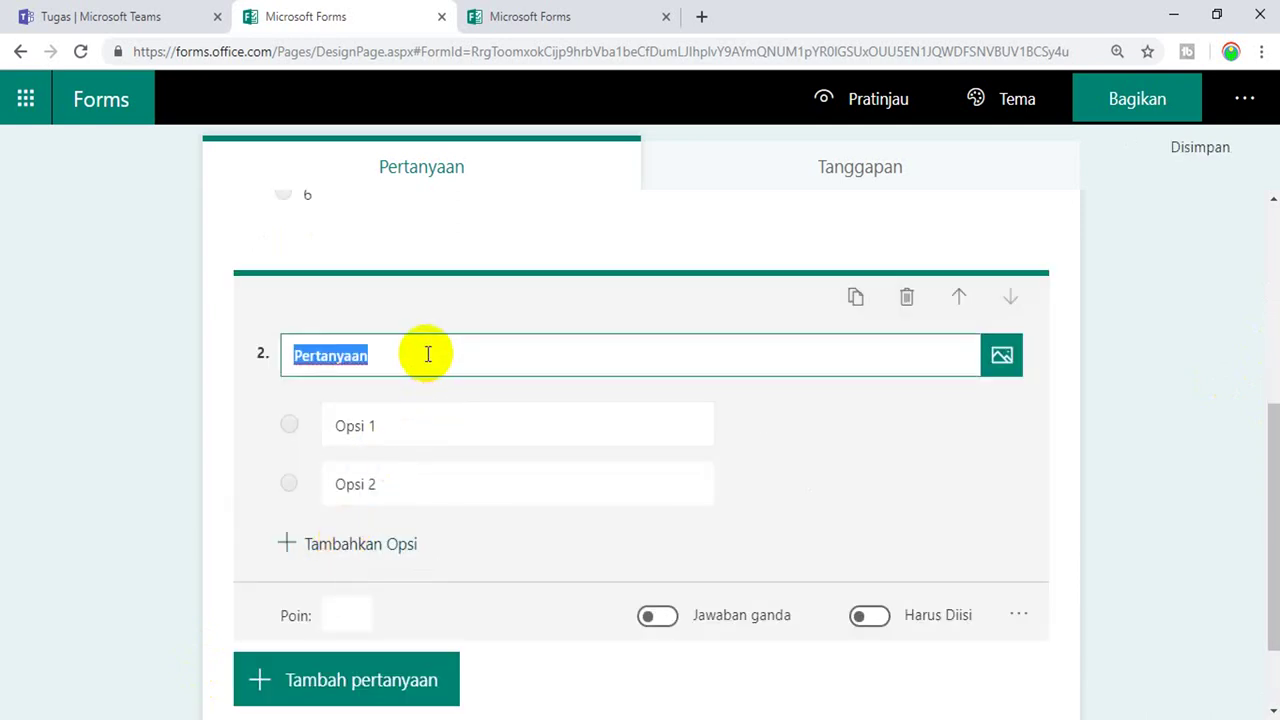
pyautogui.write('6')
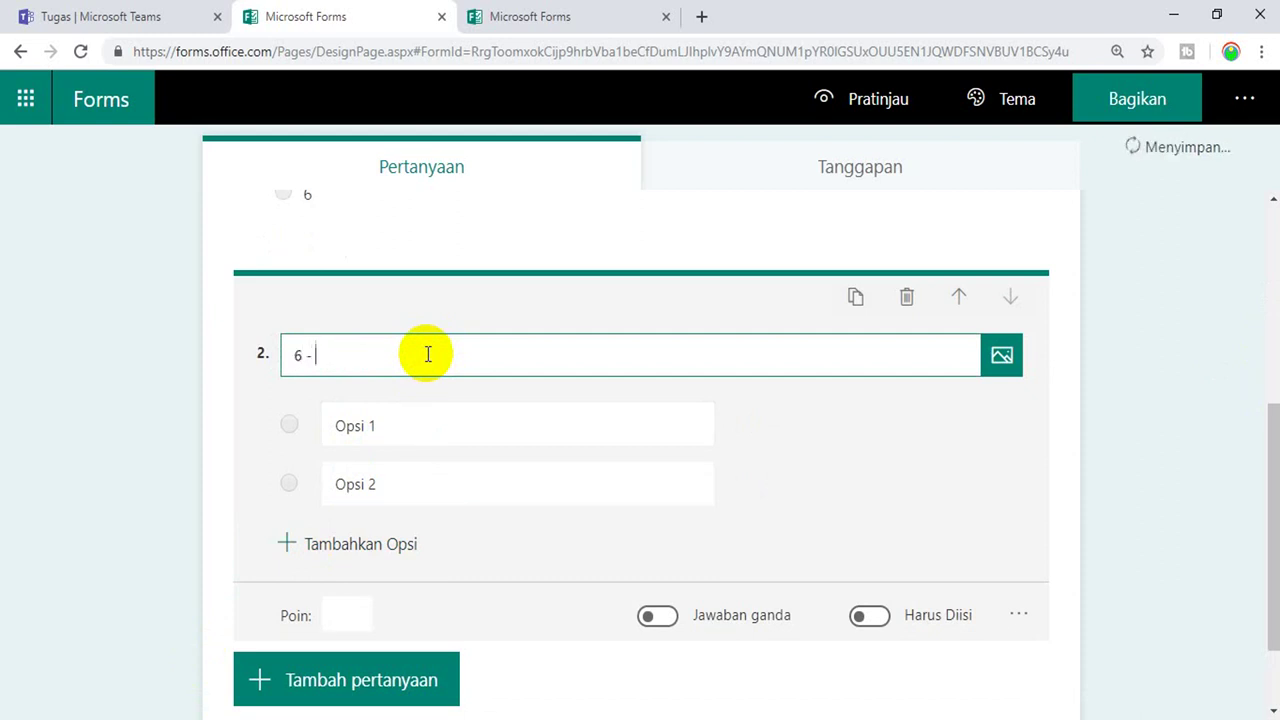
pyautogui.write(' - 5 = ....')
# Fill the second question's first two answer options with 8 and 6, and add a third option with the value 4.
pyautogui.click(403, 419)
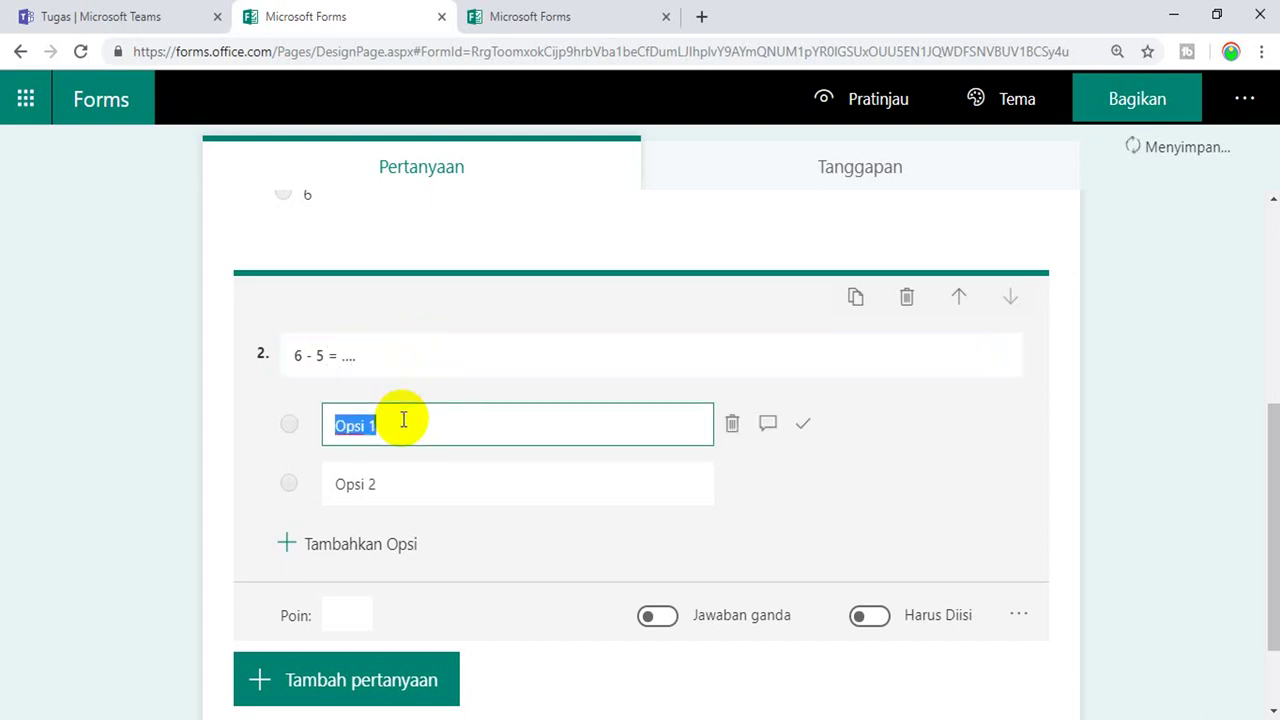
pyautogui.write('8')
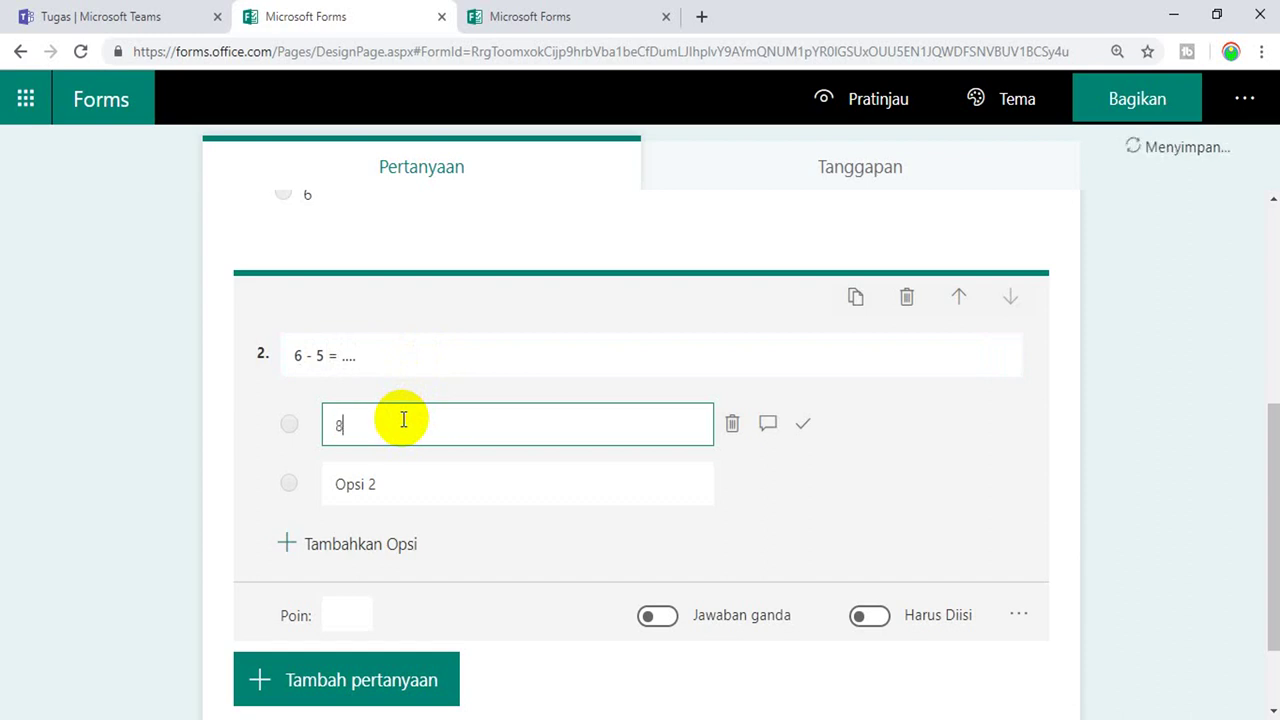
pyautogui.click(397, 476)
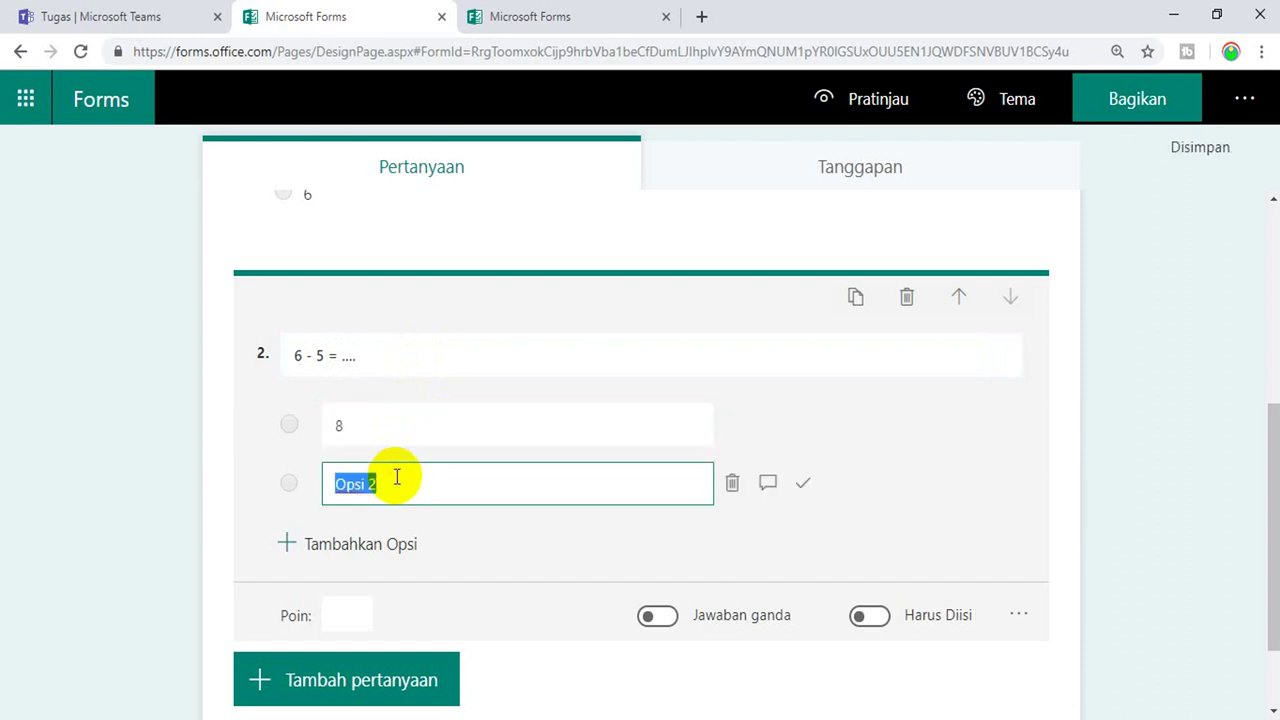
pyautogui.write('6')
pyautogui.click(391, 548)
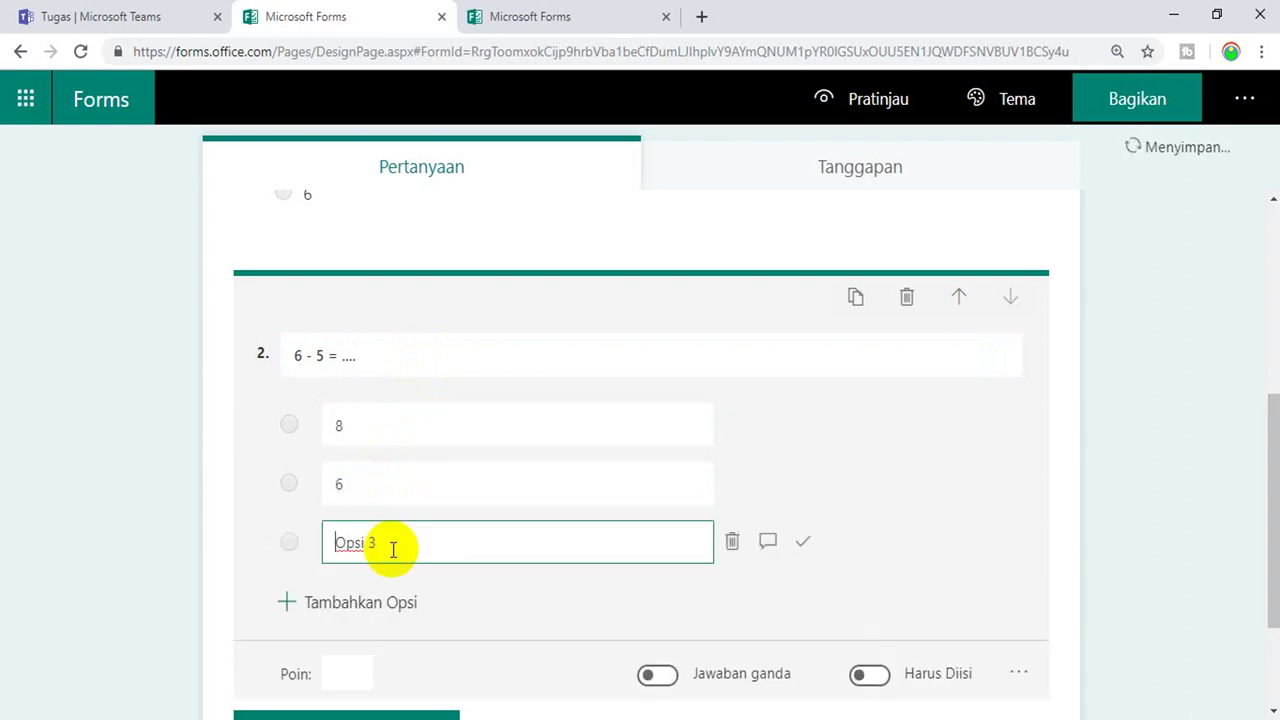
pyautogui.moveTo(391, 546); pyautogui.dragTo(337, 545)
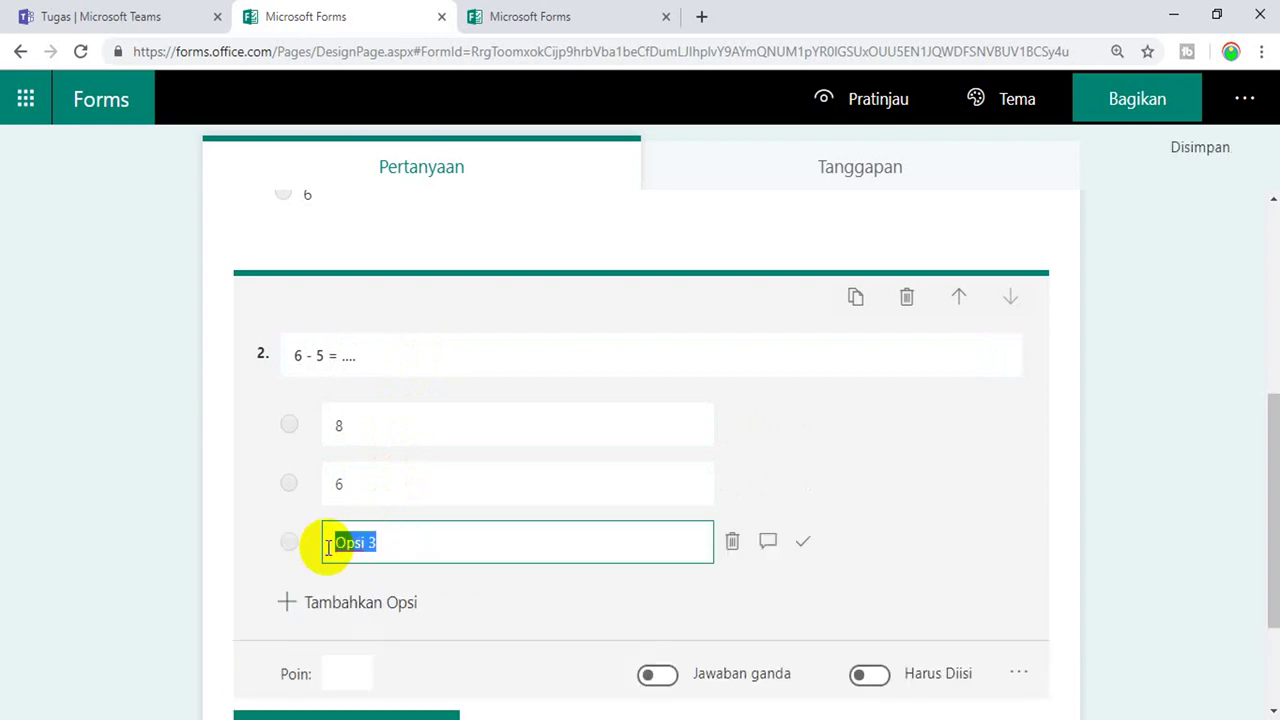
pyautogui.write('4')
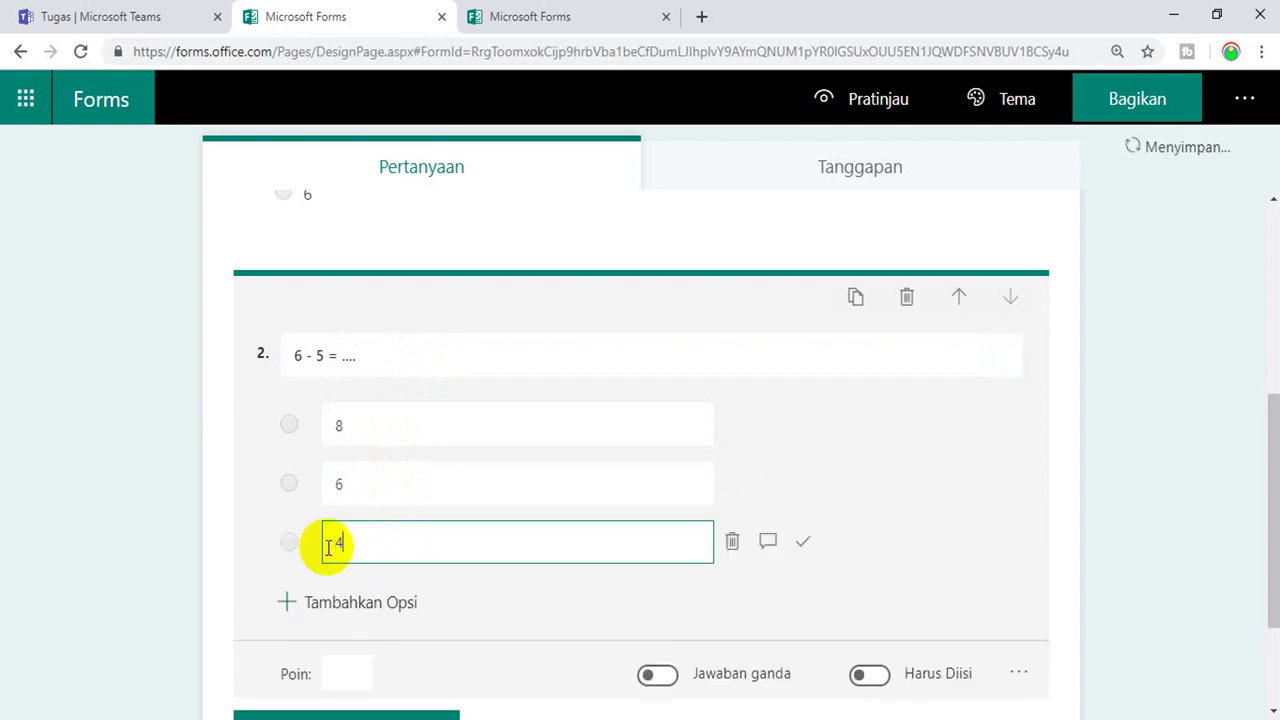
# Add a fourth answer option with the value 1 to the second question and mark it as the correct answer.
pyautogui.click(413, 604)
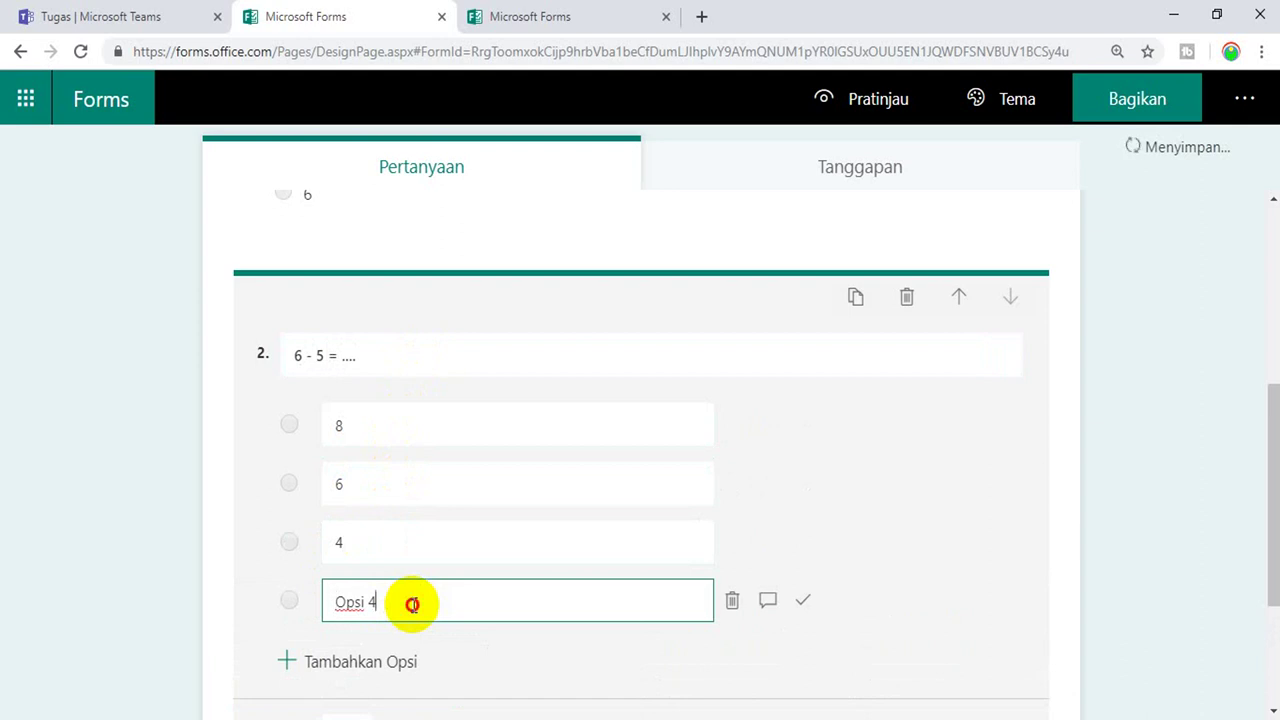
pyautogui.moveTo(411, 602); pyautogui.dragTo(310, 603)
pyautogui.write('1')
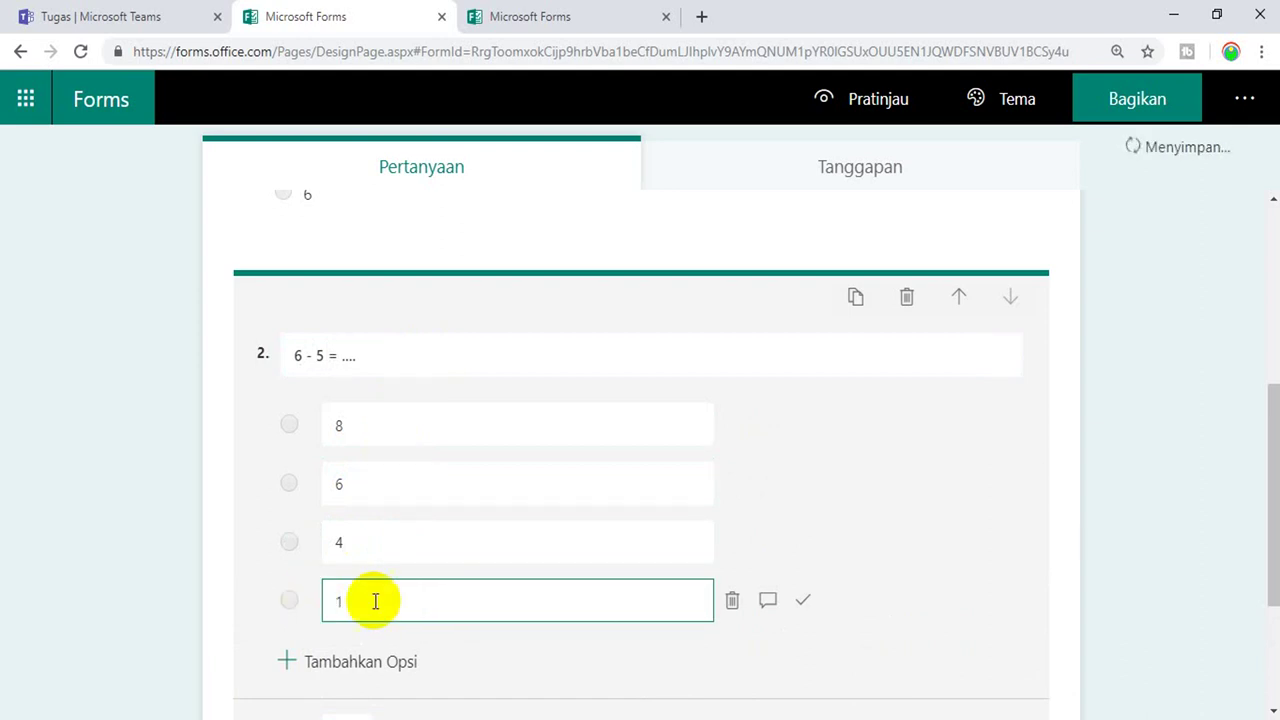
pyautogui.click(800, 606)
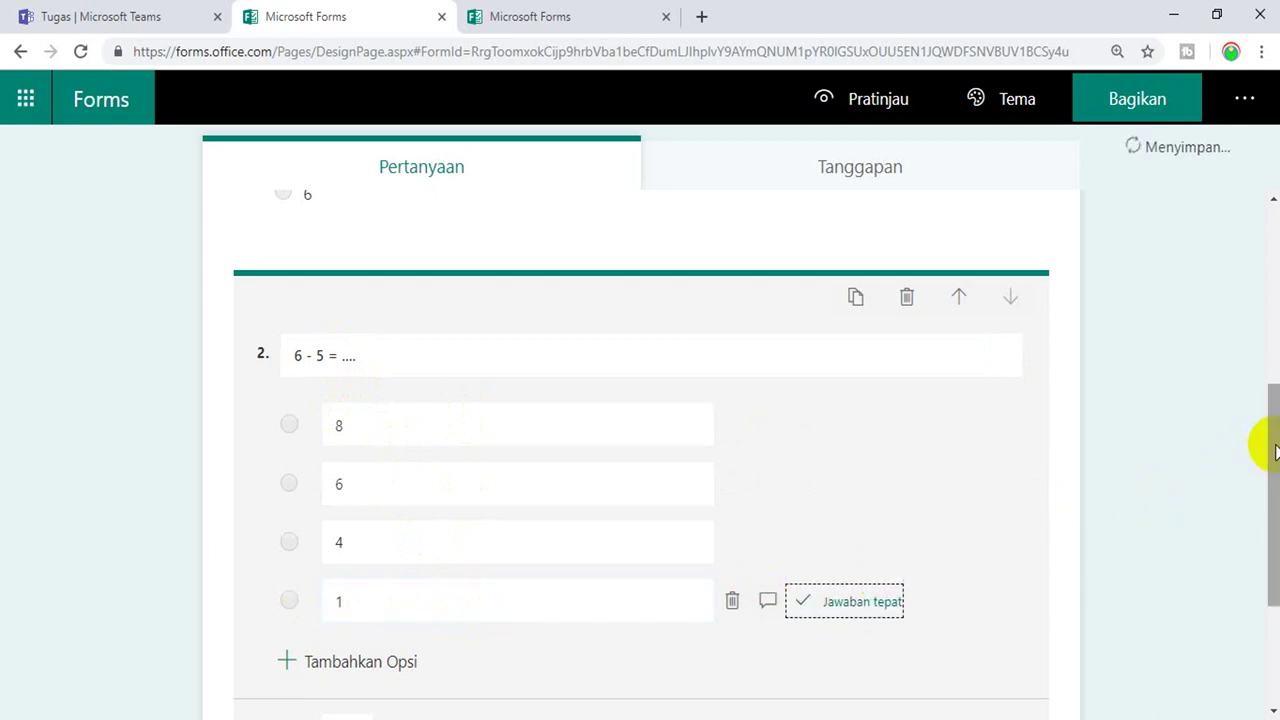
pyautogui.moveTo(1274, 436); pyautogui.dragTo(1259, 272)
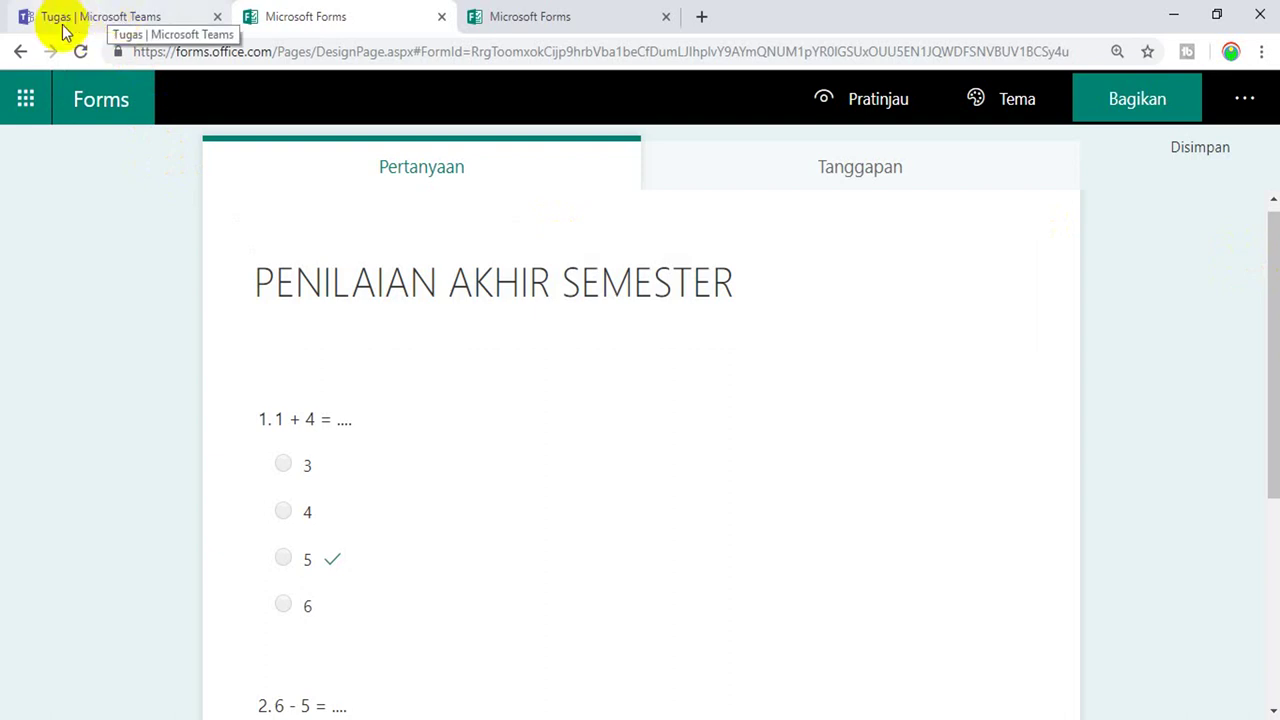
# Switch to Microsoft Teams and start a new quiz assignment for the XII MIPA 2 class.
pyautogui.click(93, 18)
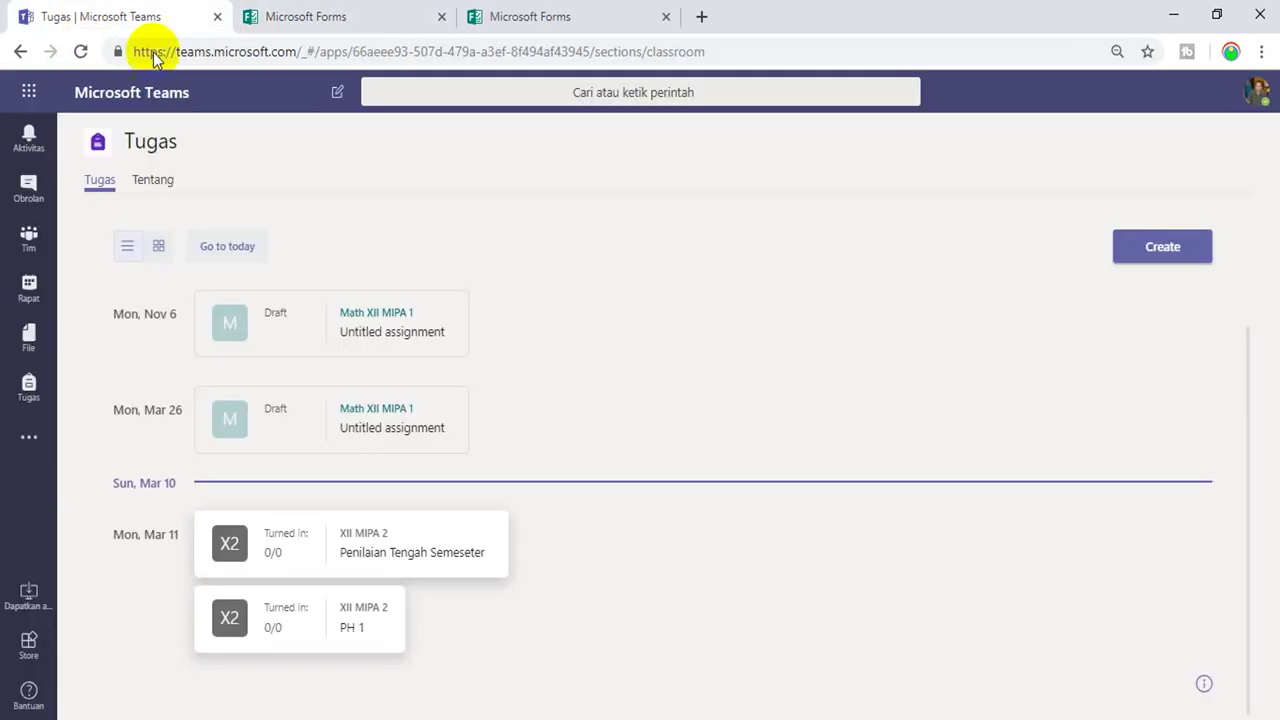
pyautogui.click(1153, 252)
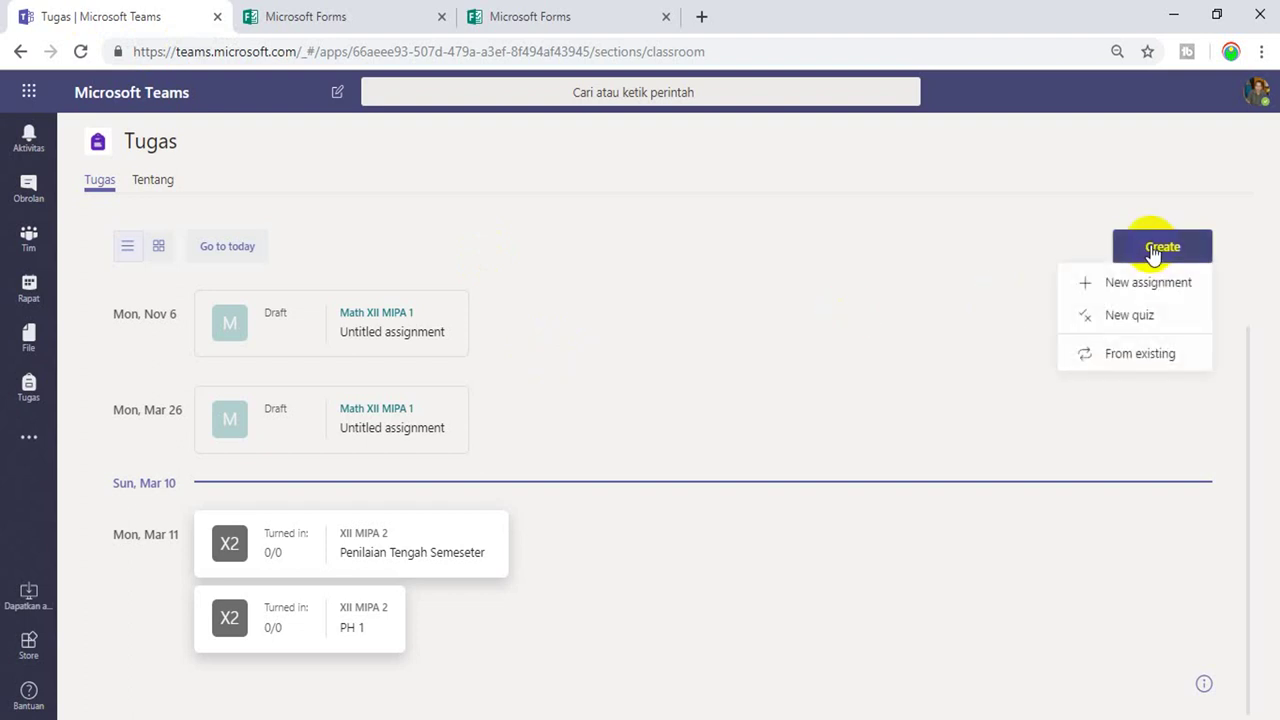
pyautogui.click(1131, 318)
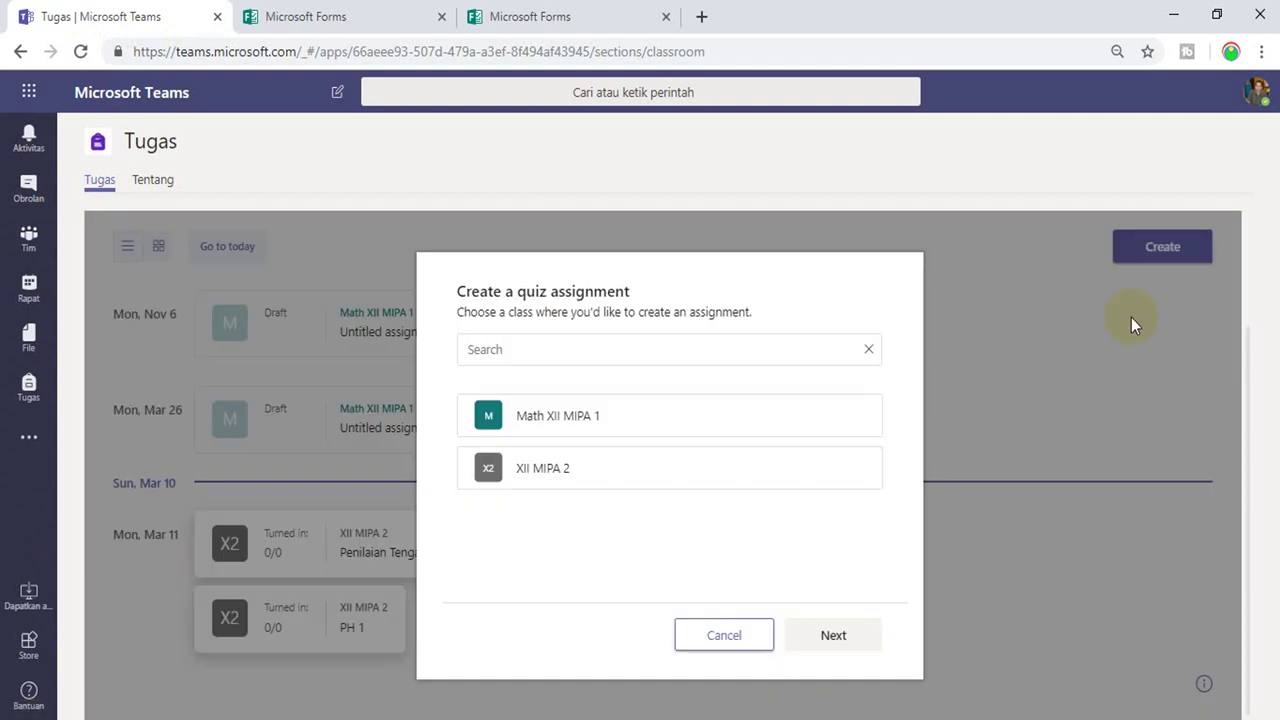
pyautogui.click(537, 480)
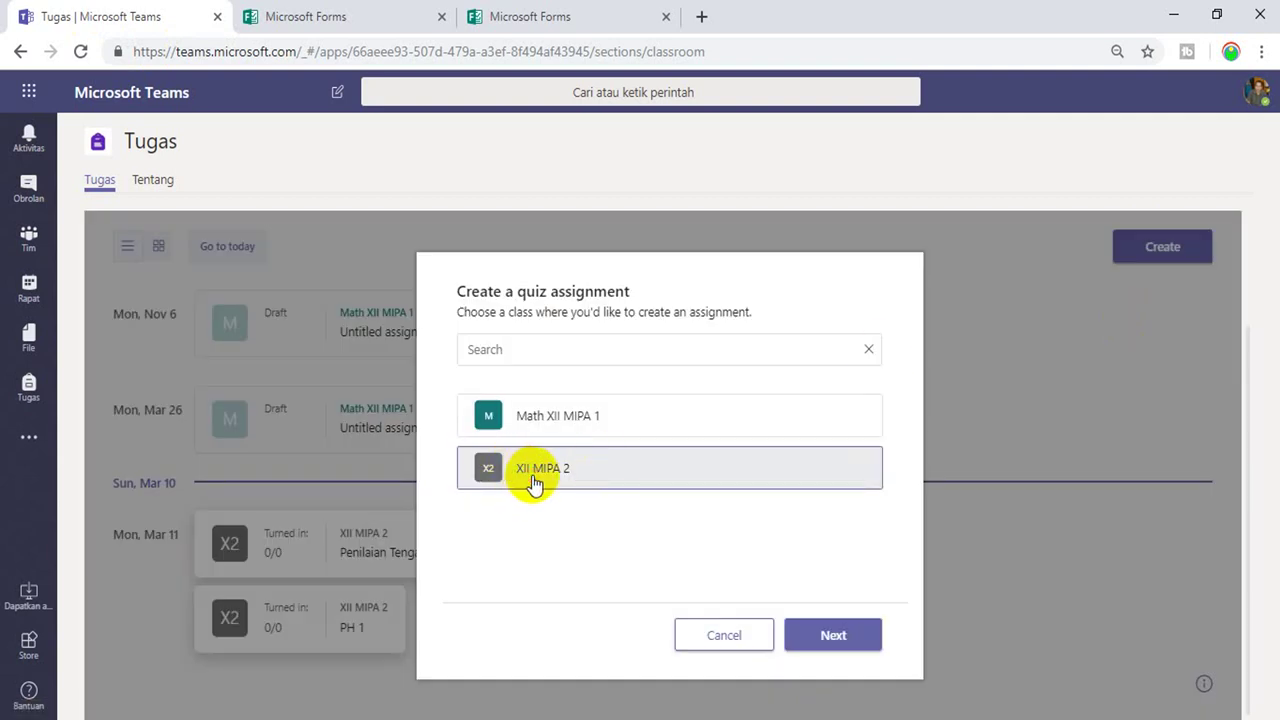
pyautogui.click(829, 634)
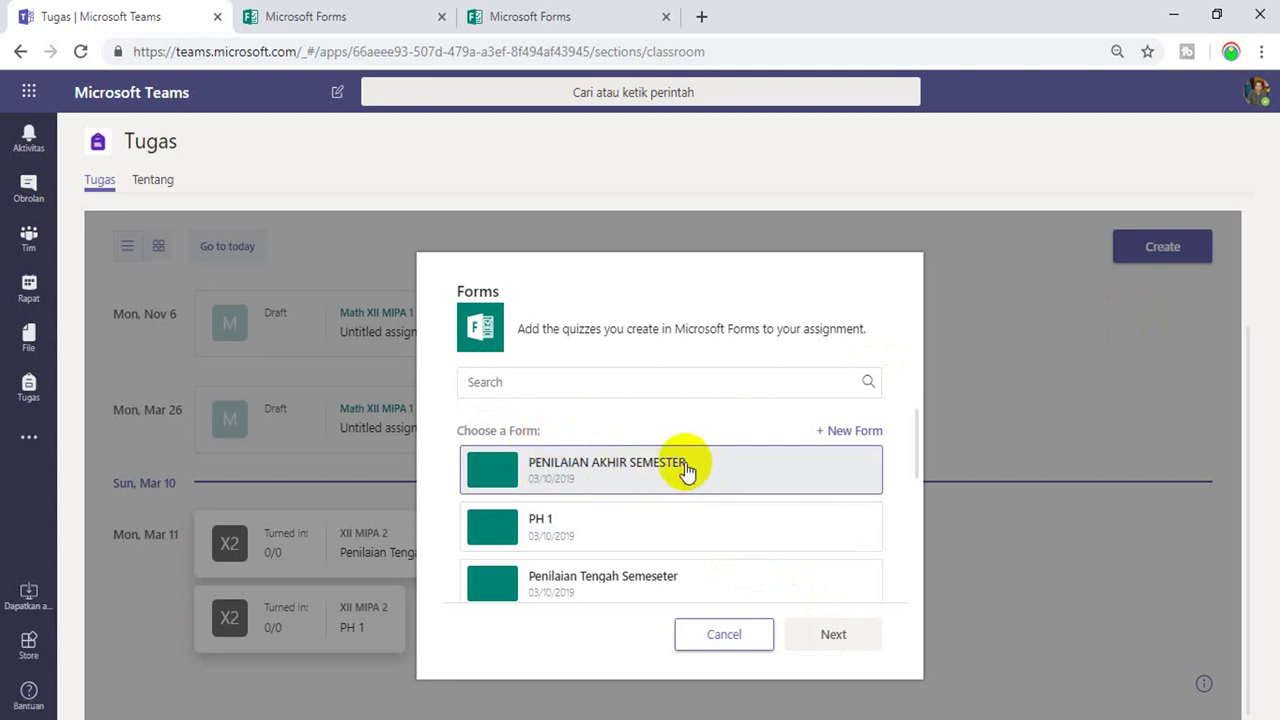
# Attach the "PENILAIAN AKHIR SEMESTER" form to the quiz assignment and assign it to the class.
pyautogui.click(294, 14)
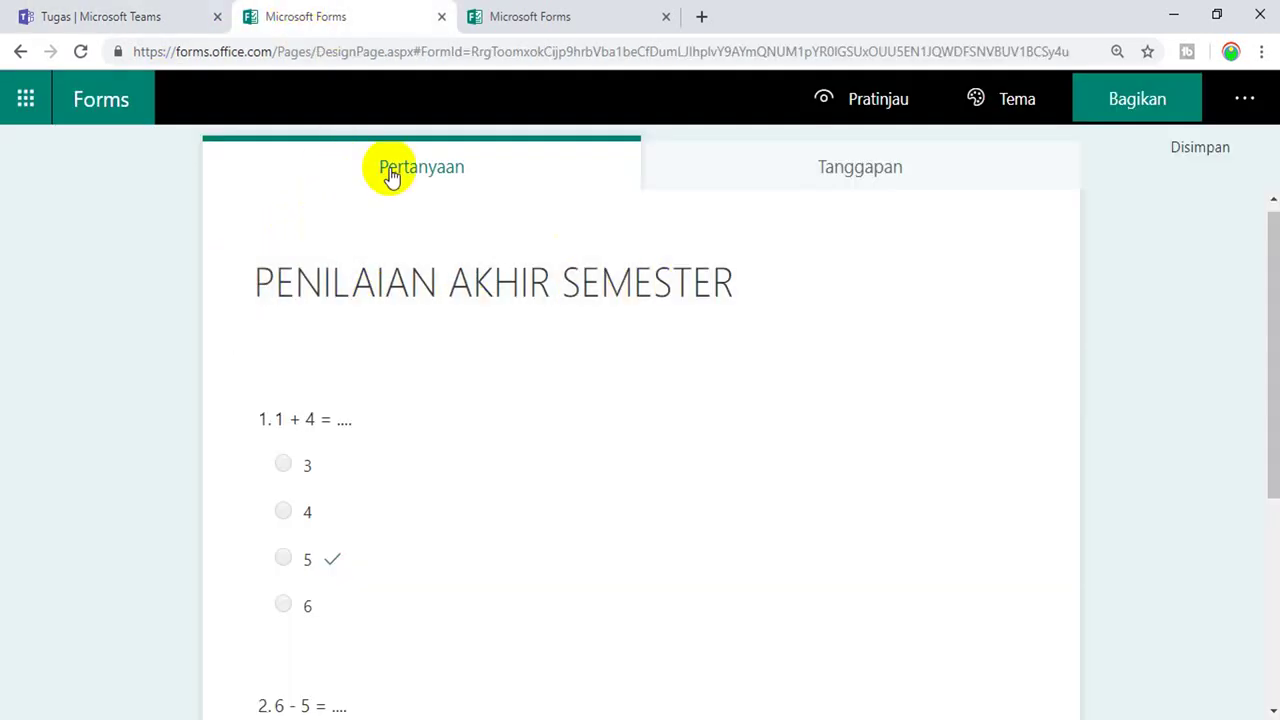
pyautogui.click(150, 17)
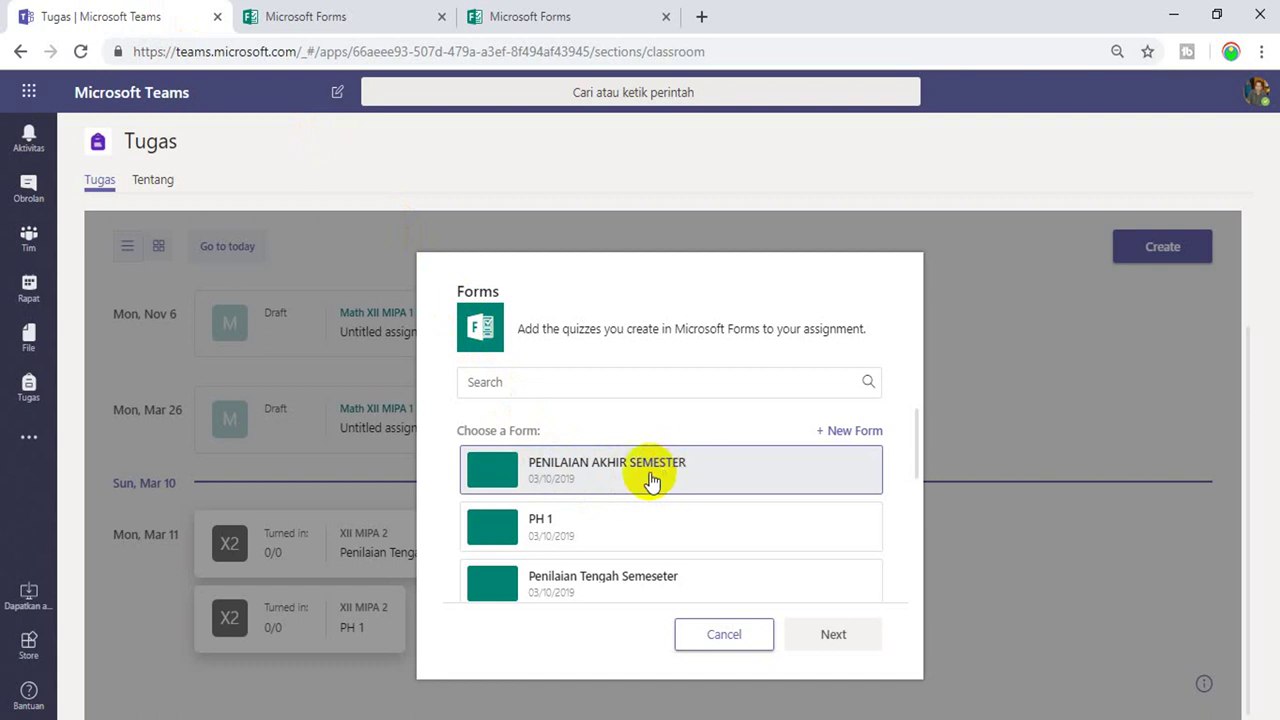
pyautogui.click(553, 470)
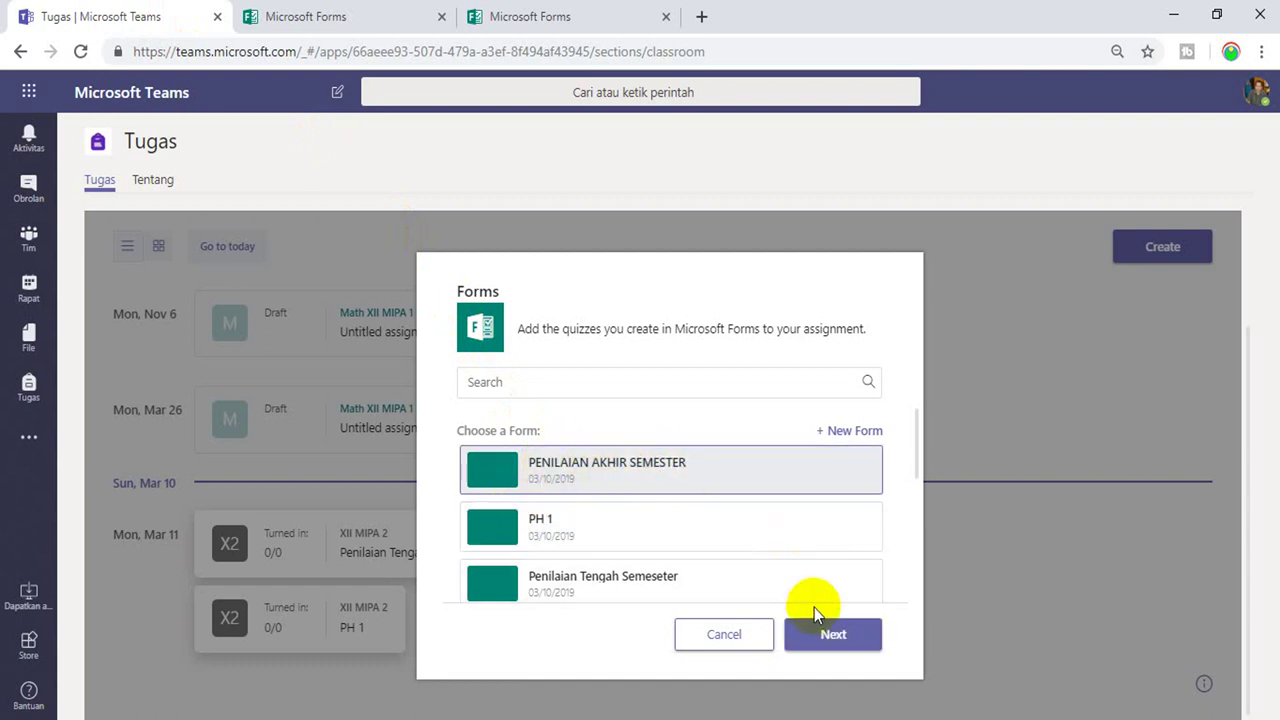
pyautogui.click(831, 636)
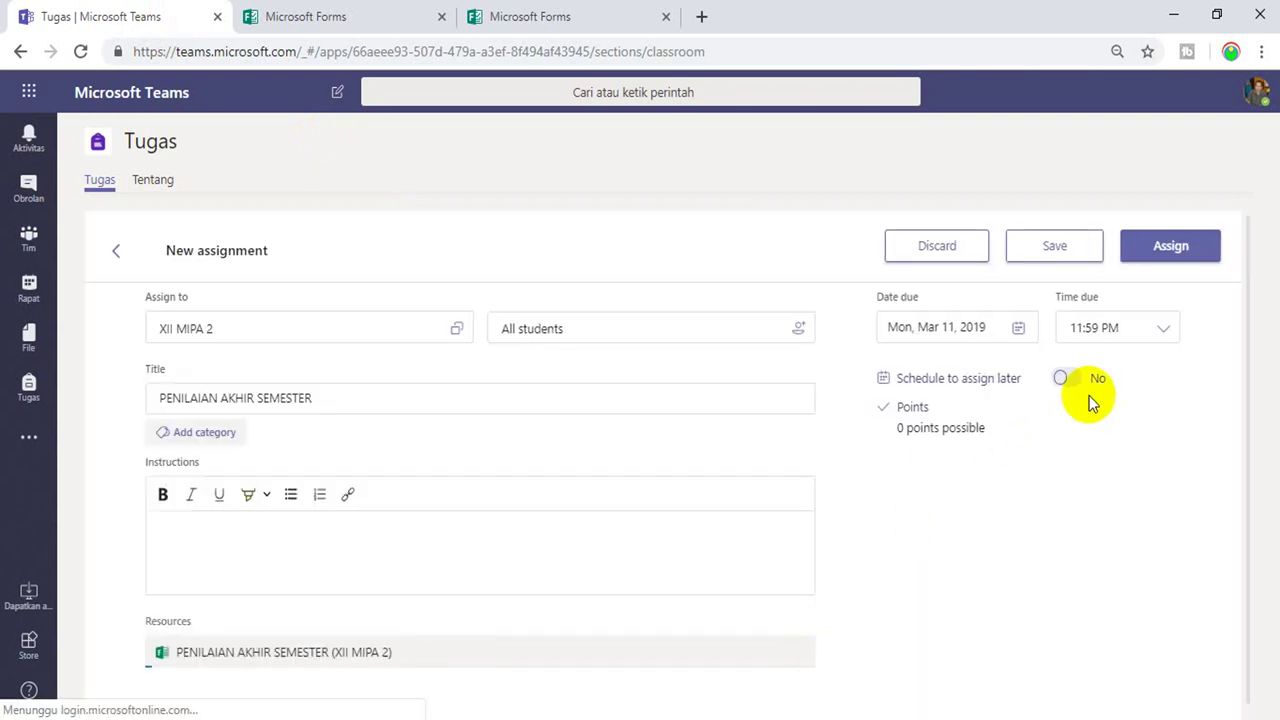
pyautogui.click(1158, 250)
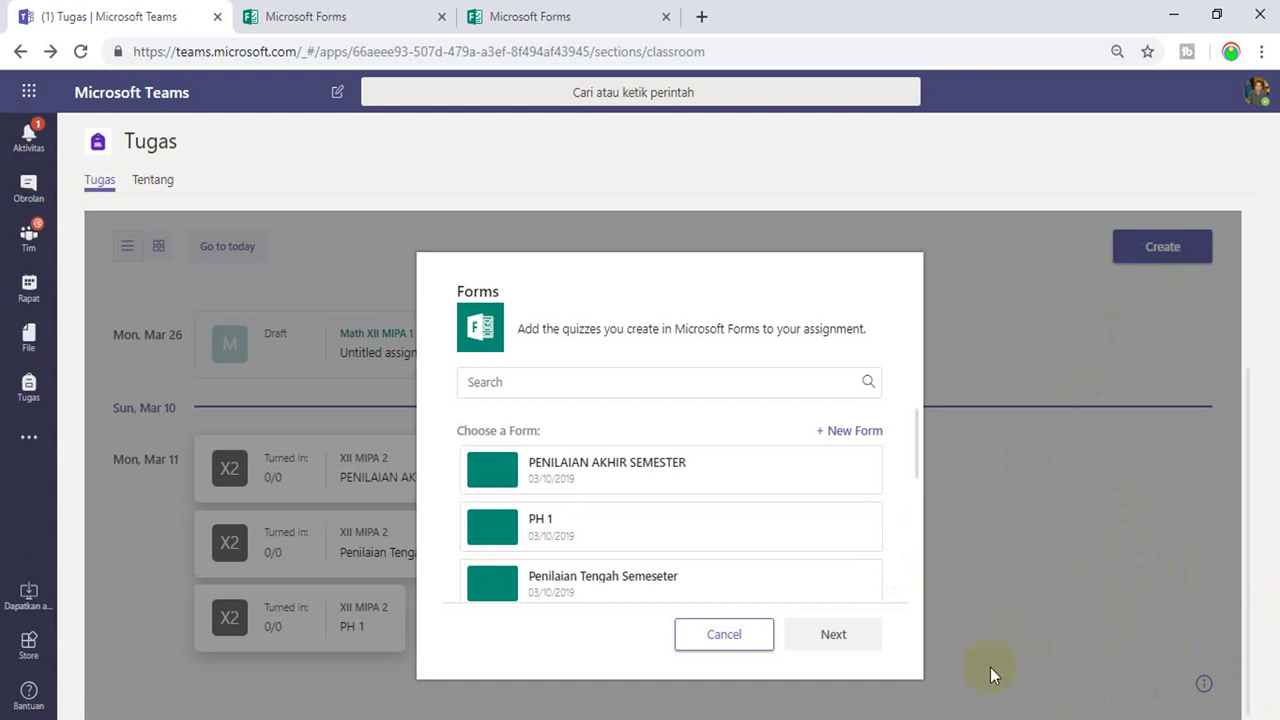
pyautogui.click(731, 637)
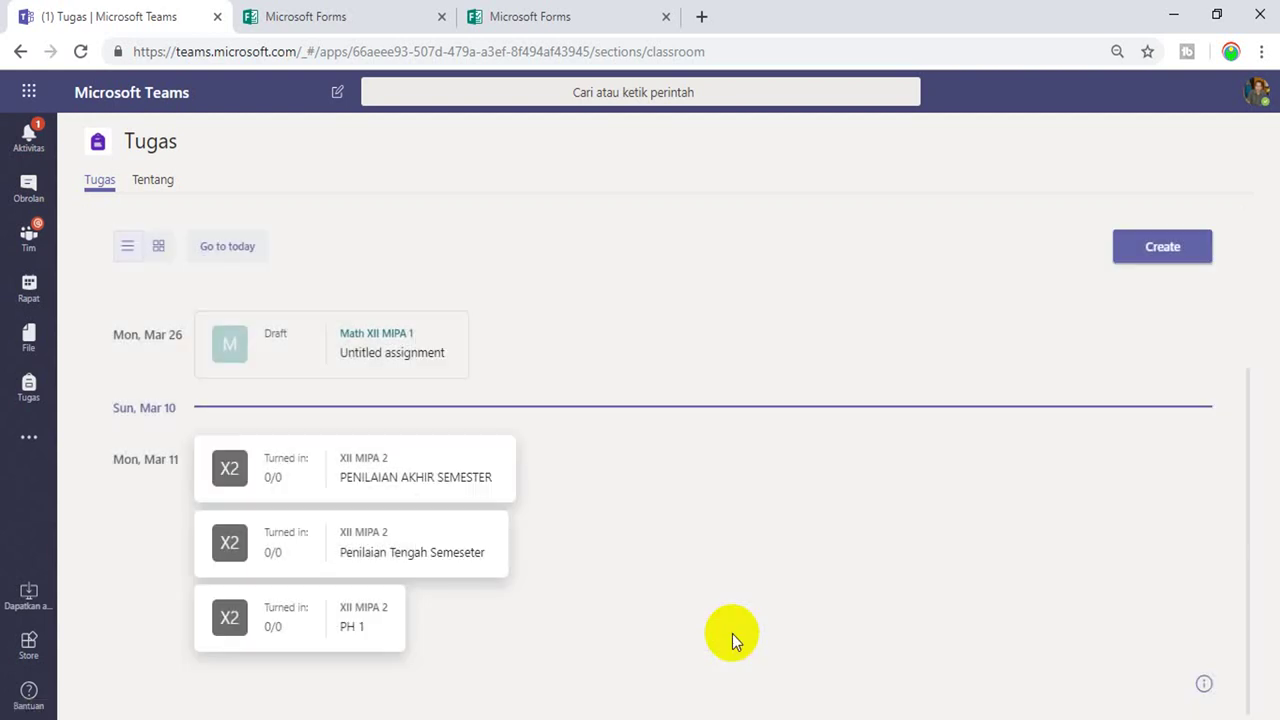
# Open the quiz form of the "PENILAIAN AKHIR SEMESTER" assignment from the XII MIPA 2 team's Umum channel.
pyautogui.click(31, 236)
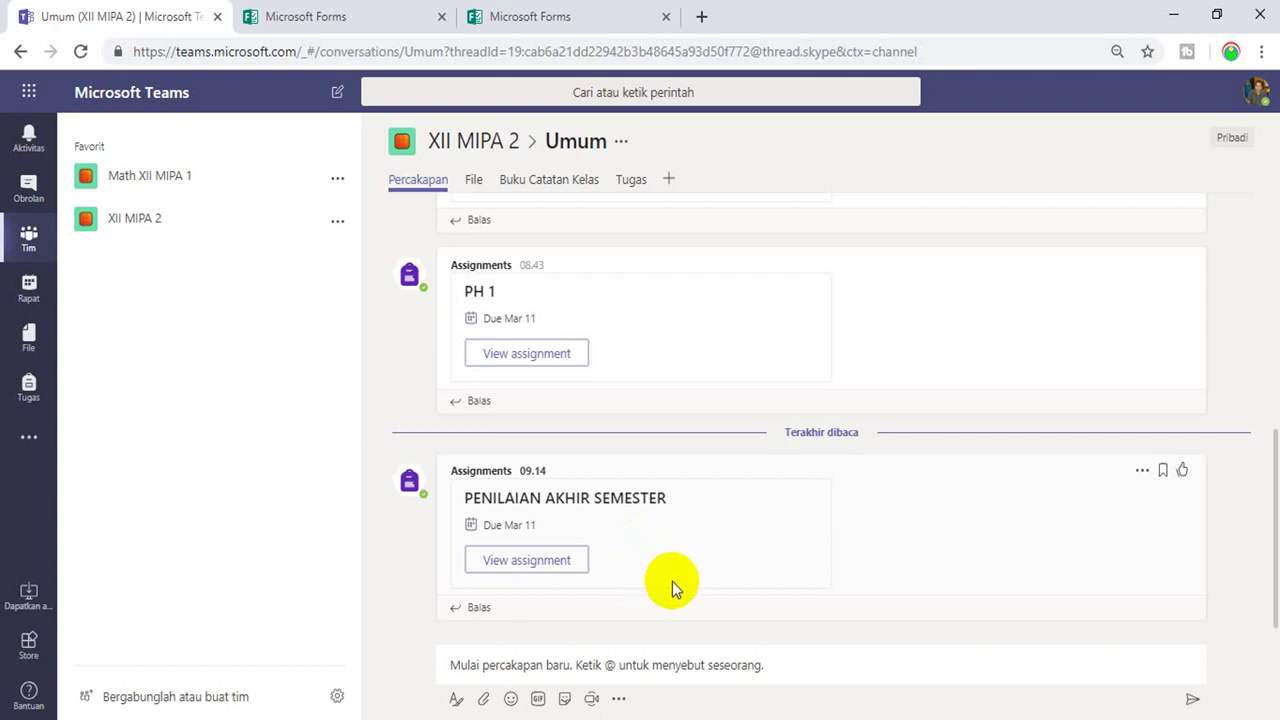
pyautogui.click(516, 565)
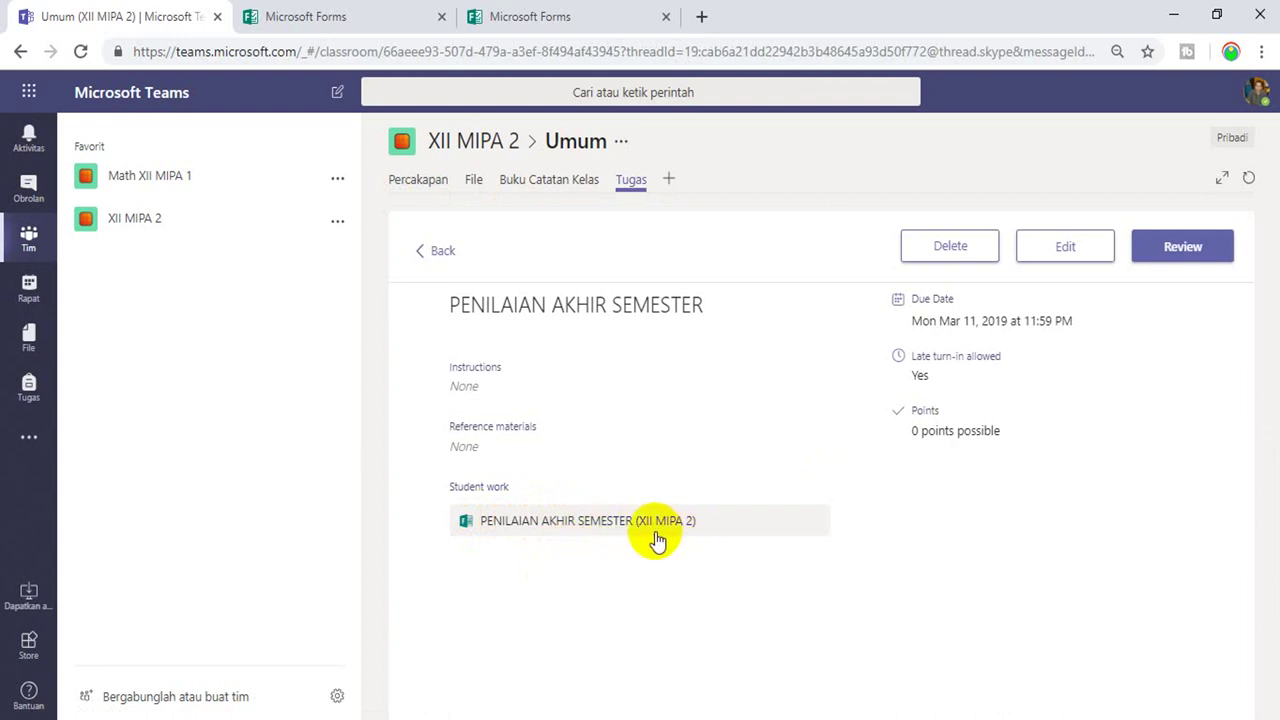
pyautogui.click(554, 526)
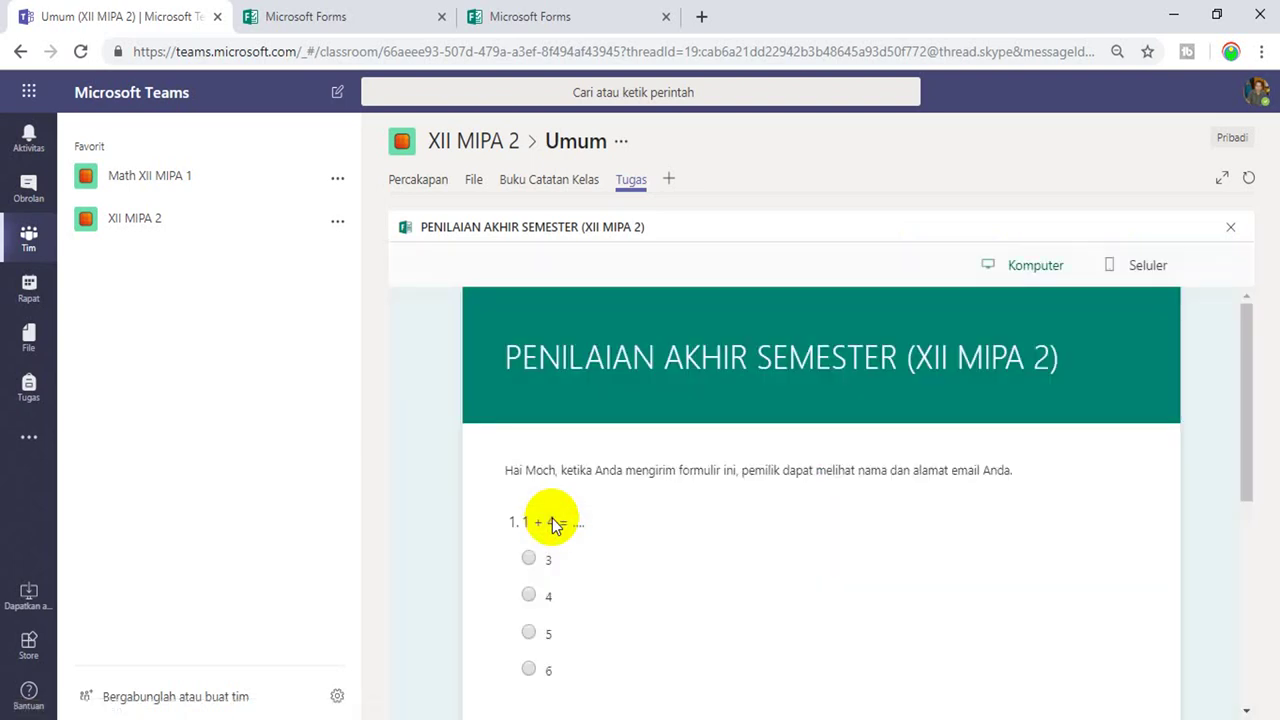
# Submit the quiz with answer 5 for question 1 and answer 1 for question 2, and view the results.
pyautogui.click(1247, 368)
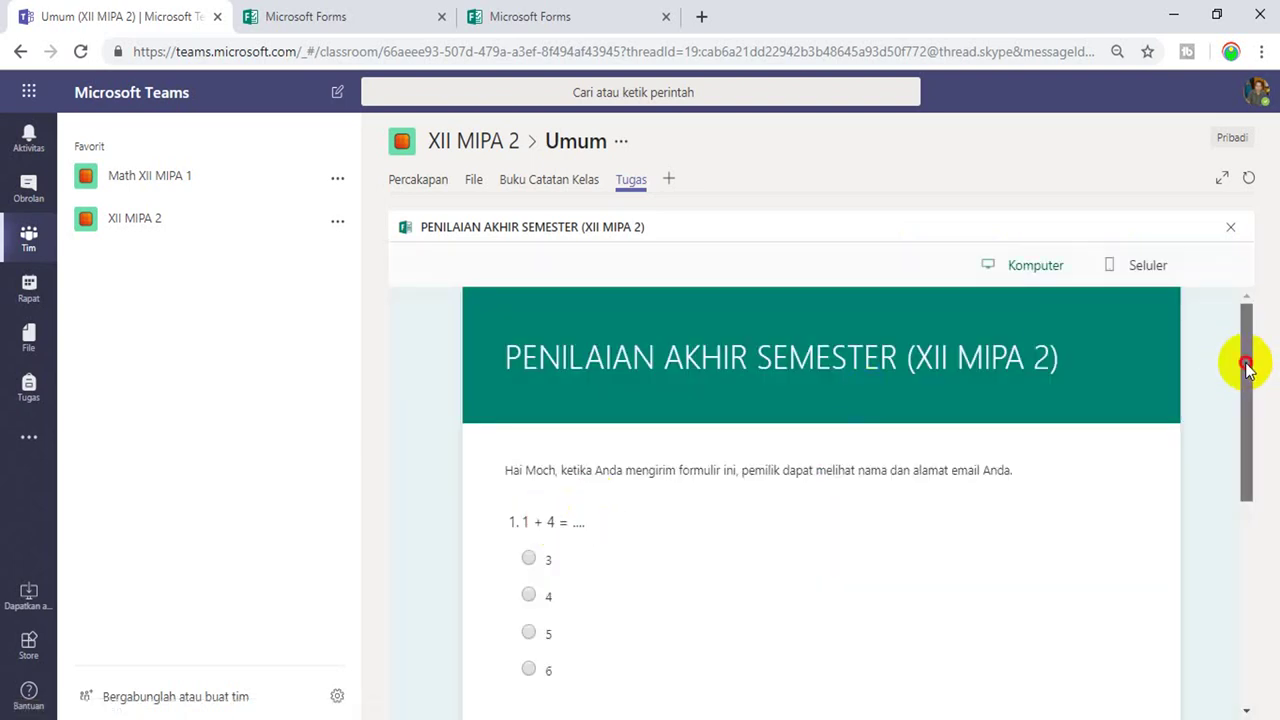
pyautogui.moveTo(1247, 368); pyautogui.dragTo(1238, 472)
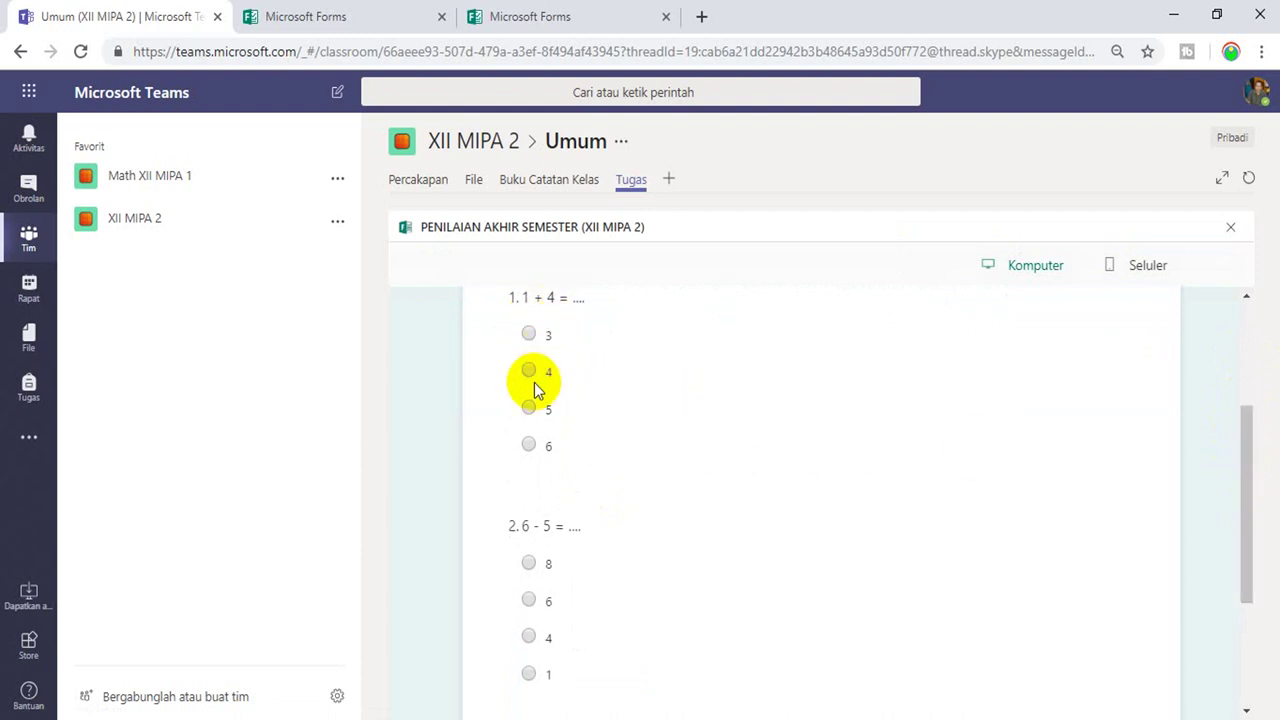
pyautogui.click(531, 408)
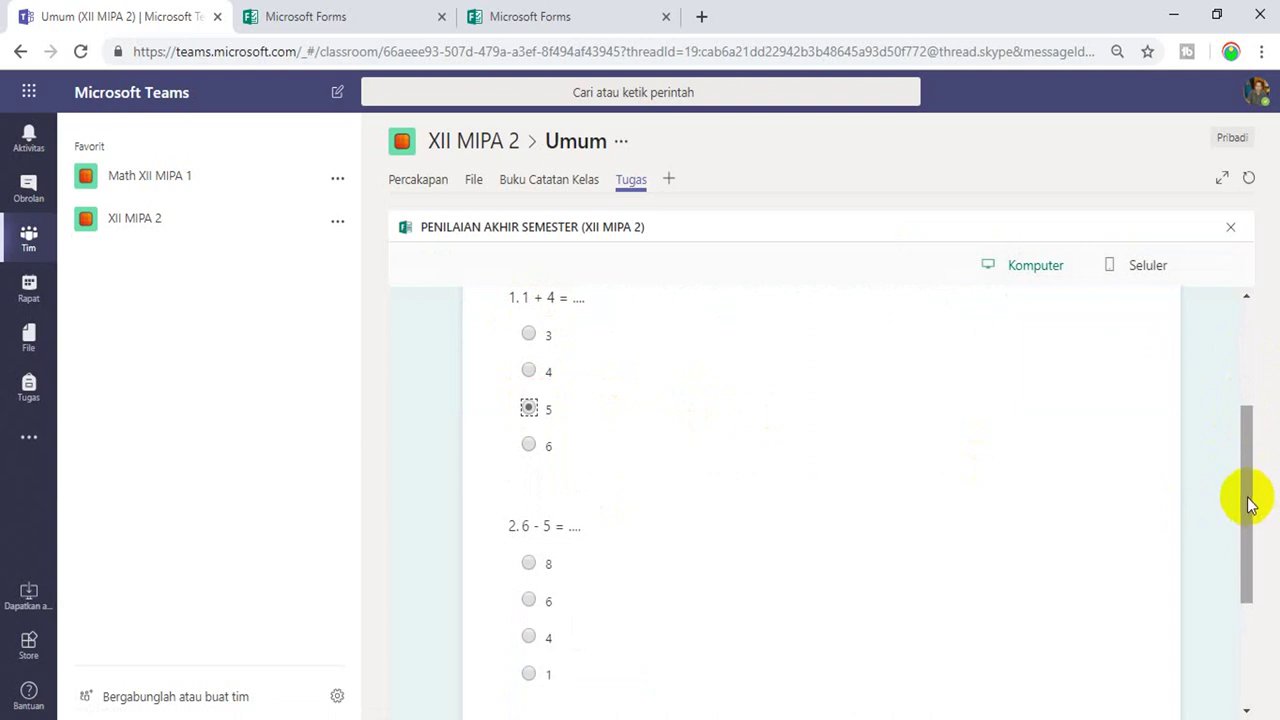
pyautogui.moveTo(1249, 500); pyautogui.dragTo(1249, 543)
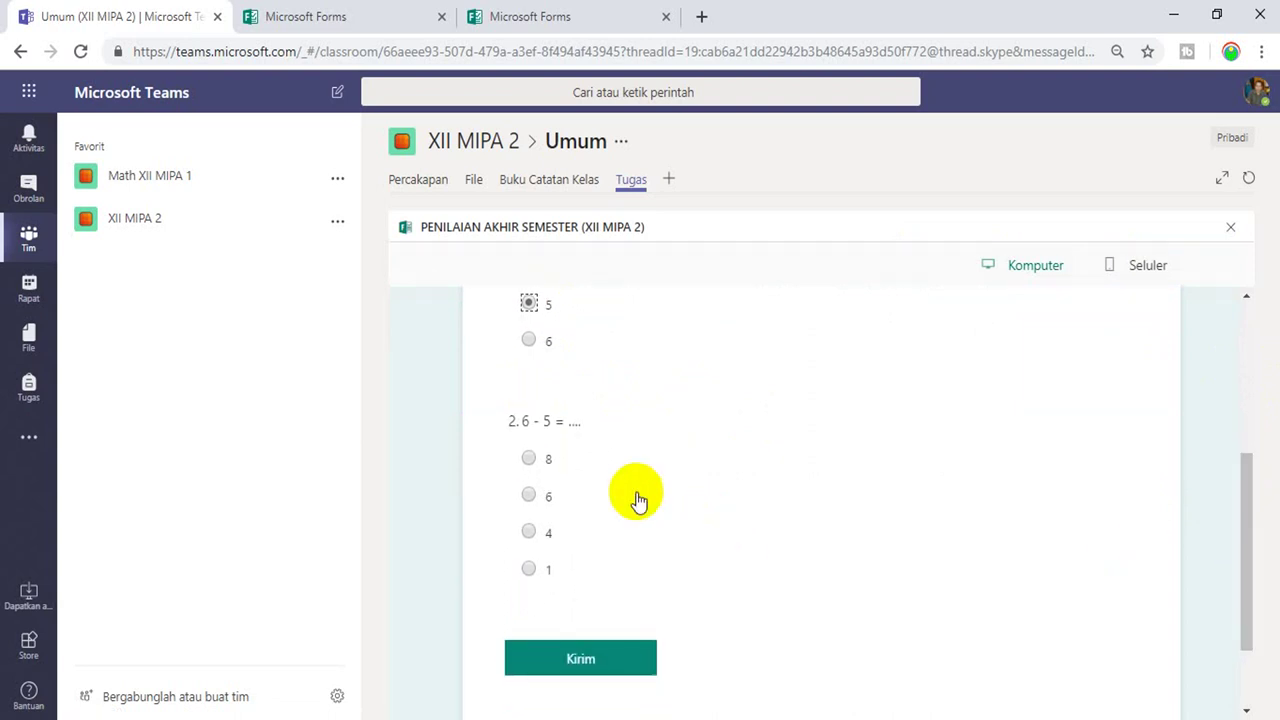
pyautogui.click(529, 569)
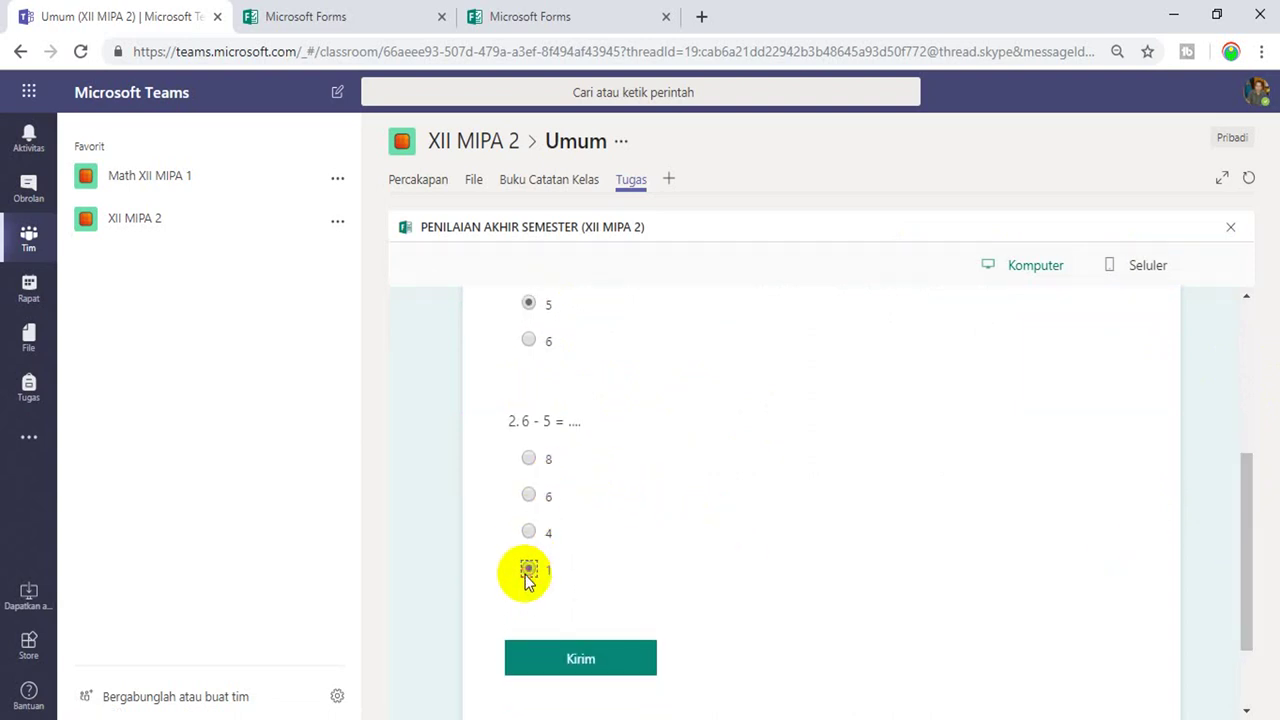
pyautogui.click(575, 665)
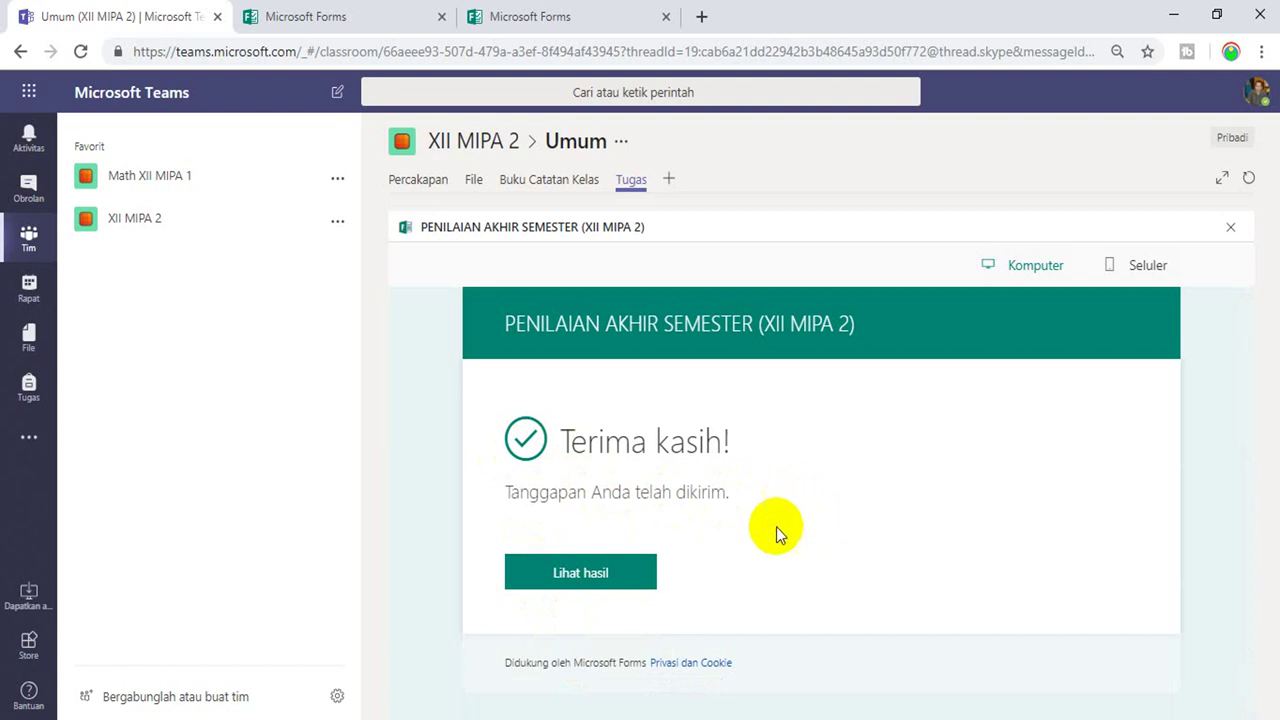
pyautogui.click(550, 580)
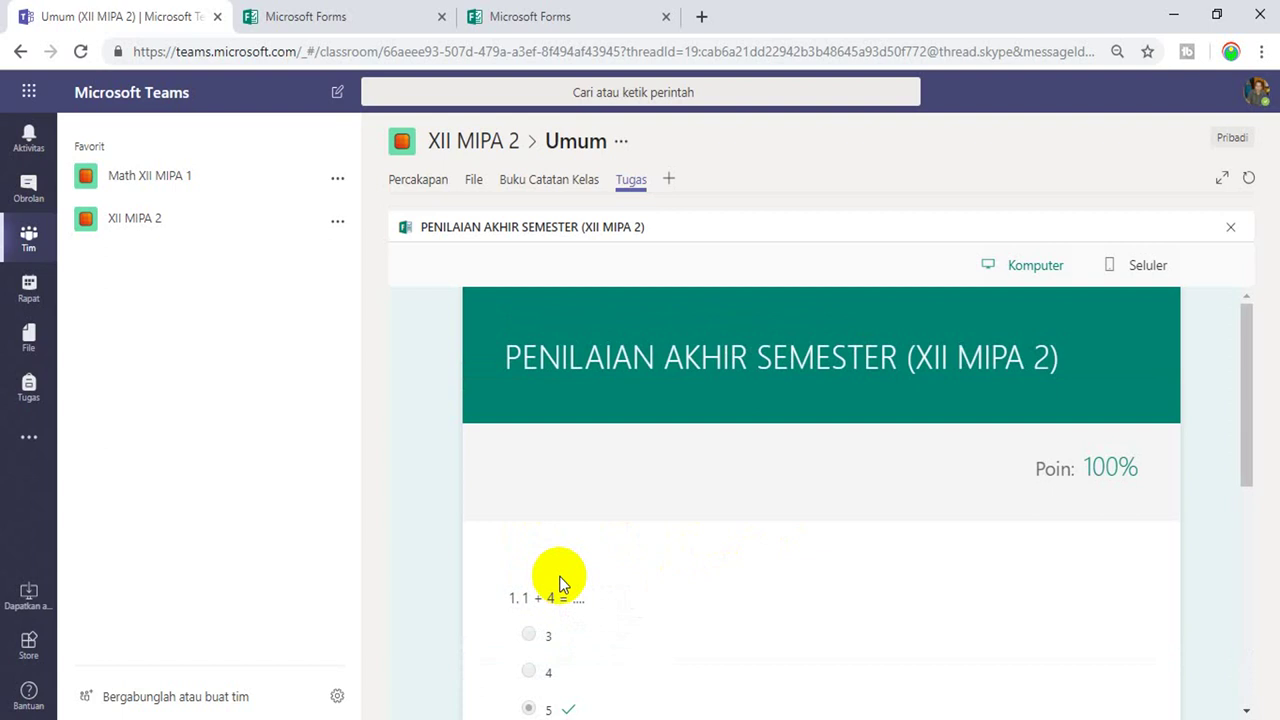